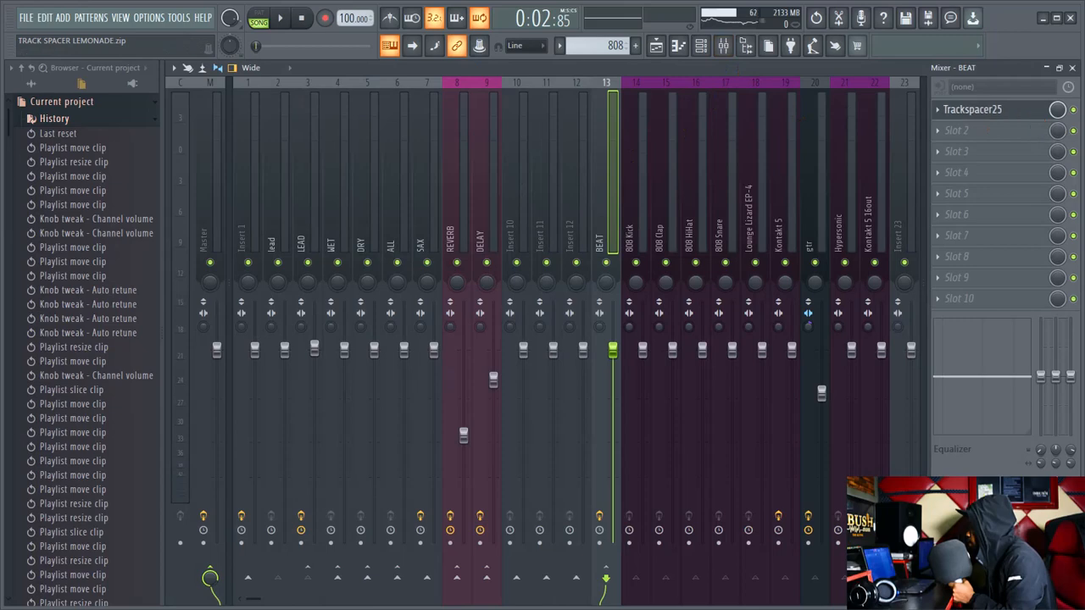
- Show the playlist during playback with Trackspacer active, pause the song and place the playhead at bar 17
{"action": "left_click", "coordinate": [660, 49]}
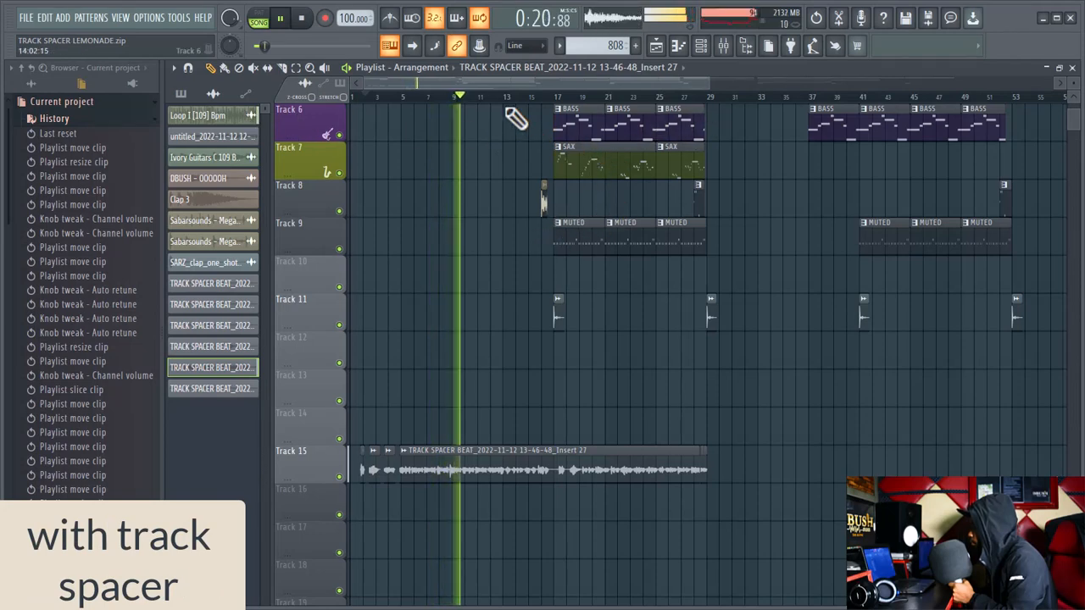
{"action": "scroll", "coordinate": [509, 90], "scroll_direction": "up", "scroll_amount": 3}
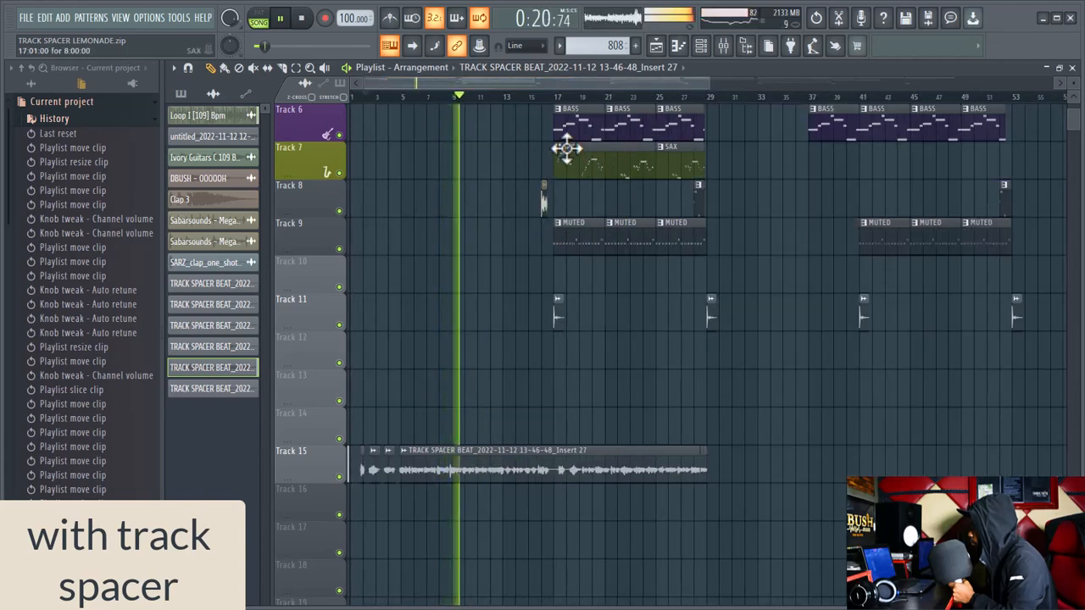
{"action": "scroll", "coordinate": [503, 78], "scroll_direction": "up", "scroll_amount": 3}
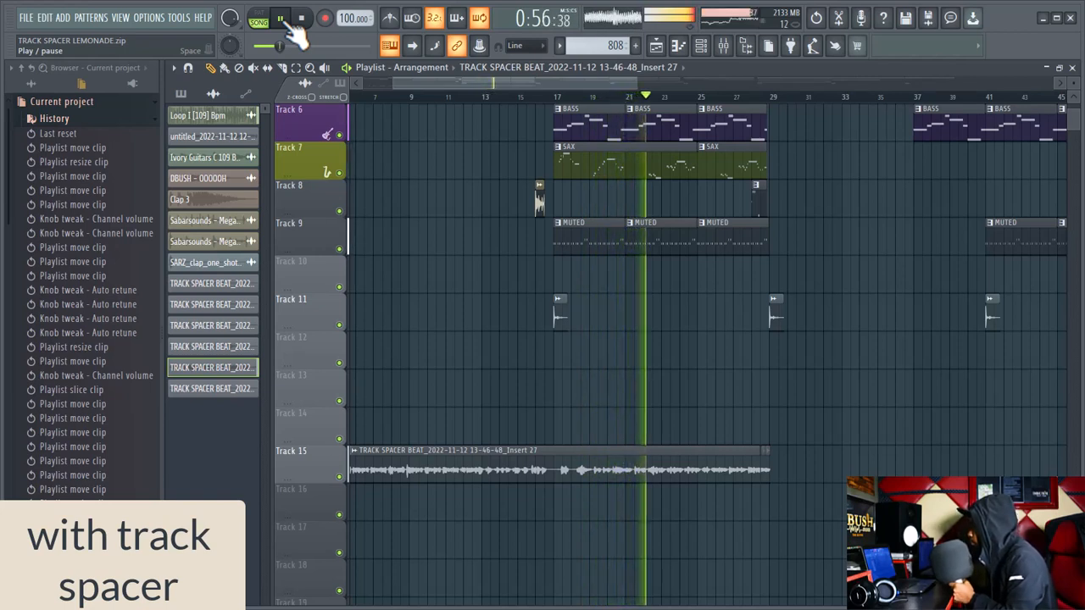
{"action": "left_click", "coordinate": [282, 19]}
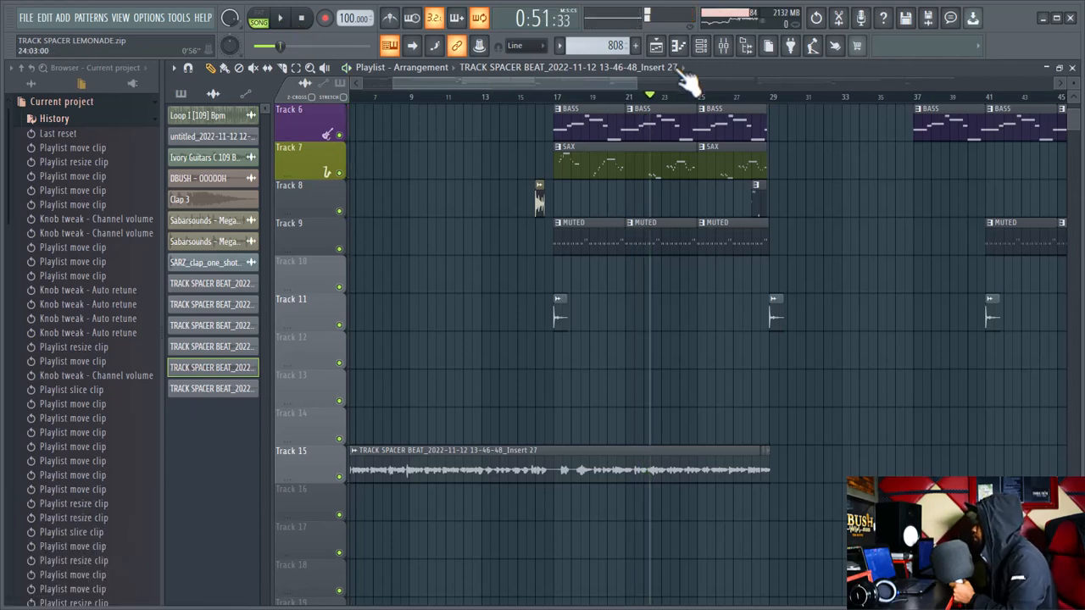
{"action": "left_click", "coordinate": [560, 95]}
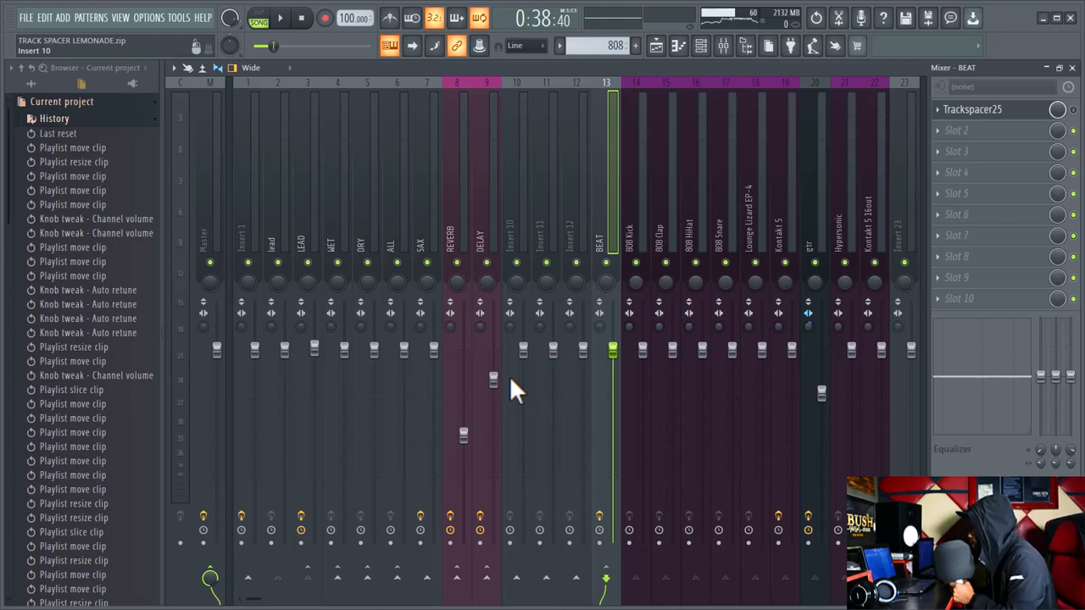
- Examine the routing of the mixer tracks feeding BEAT, from 808 Kick through 808 Clap, 808 HiHat and 808 Snare to Lounge Lizard EP-4
{"action": "right_click", "coordinate": [634, 382]}
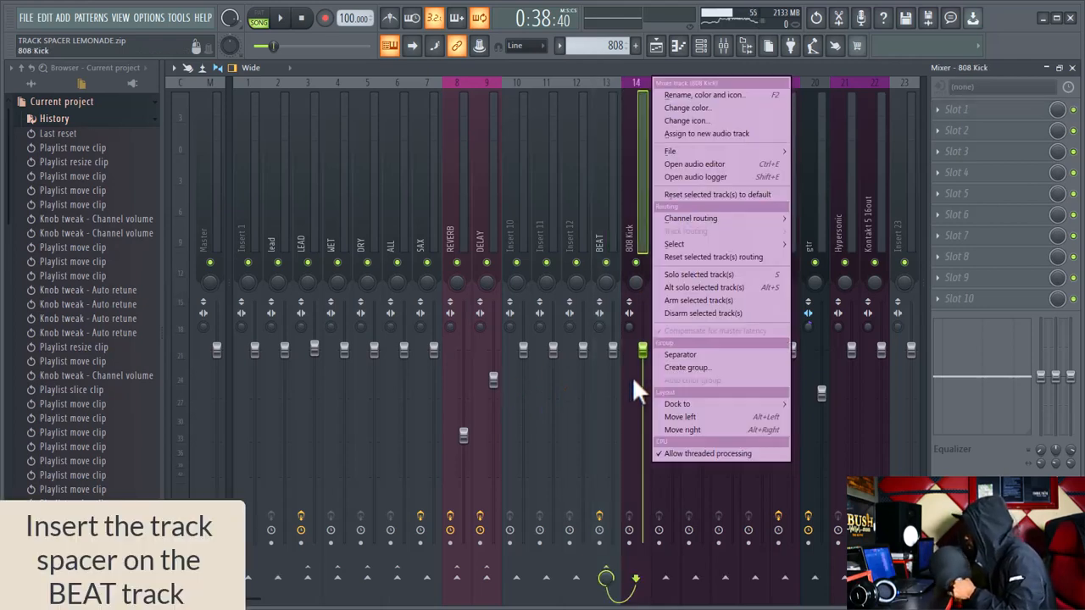
{"action": "left_click", "coordinate": [615, 204]}
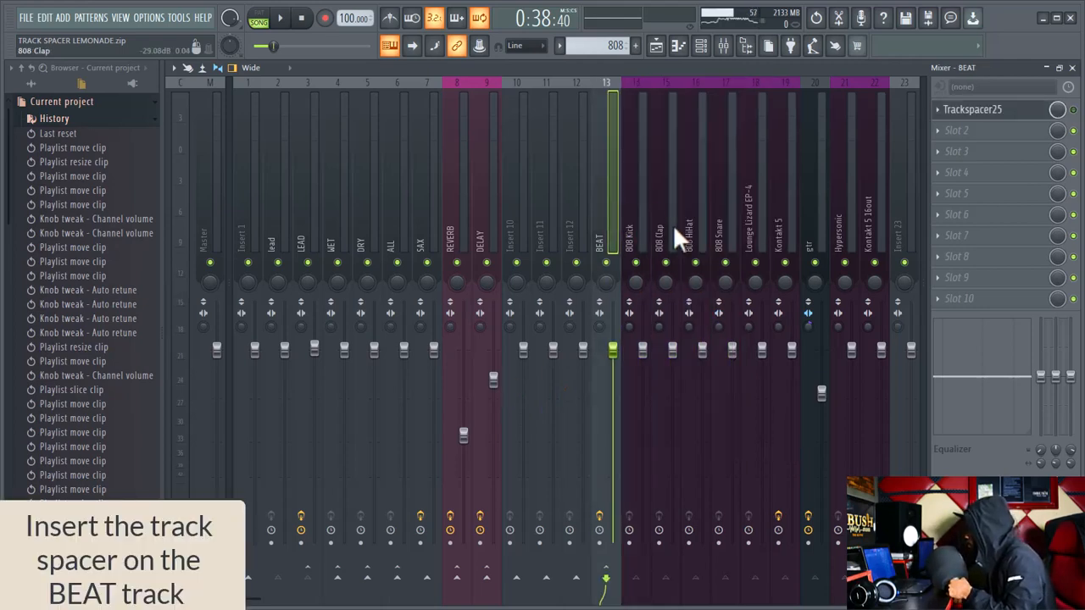
{"action": "left_click", "coordinate": [645, 265]}
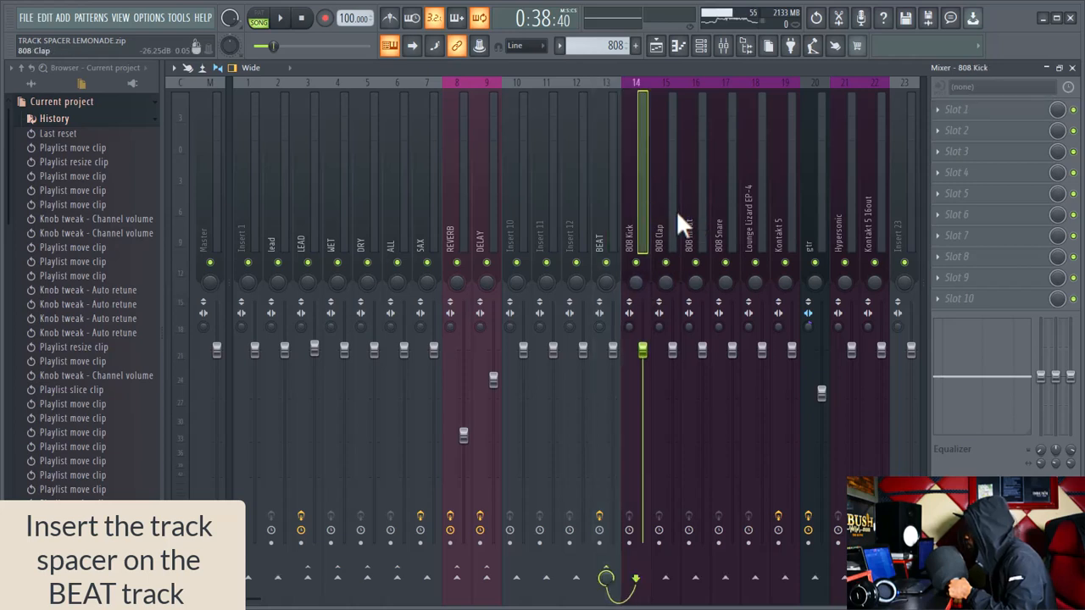
{"action": "left_click", "coordinate": [676, 205]}
{"action": "left_click", "coordinate": [701, 218]}
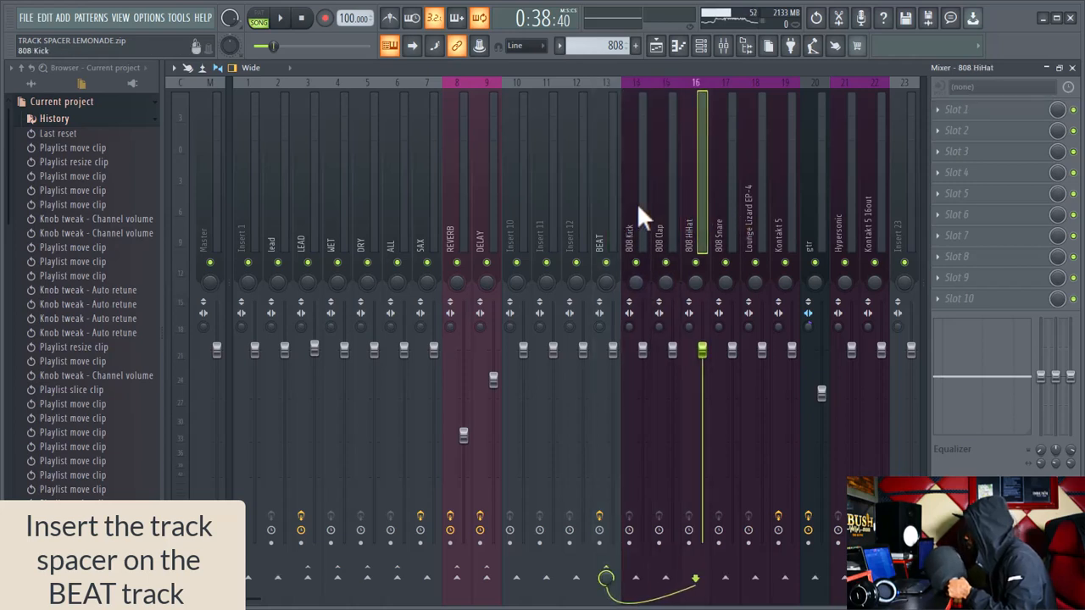
{"action": "left_click", "coordinate": [639, 205]}
{"action": "left_click", "coordinate": [672, 205]}
{"action": "left_click", "coordinate": [697, 201]}
{"action": "left_click", "coordinate": [725, 199]}
{"action": "left_click", "coordinate": [757, 195]}
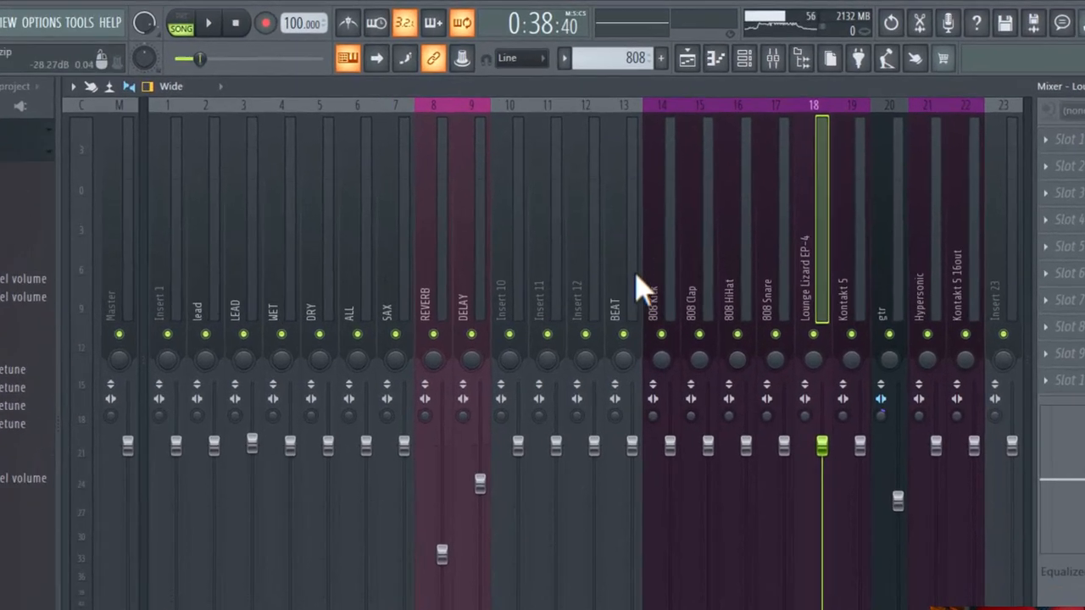
- Open Trackspacer25 on the BEAT mixer track and sidechain the LEAD vocal track to BEAT
{"action": "left_click", "coordinate": [613, 197]}
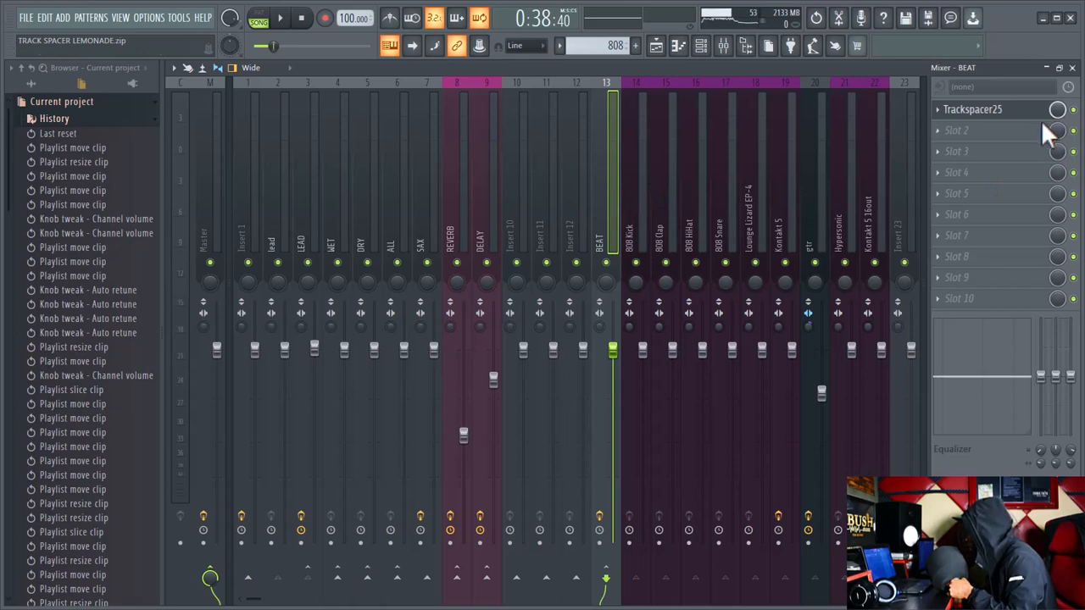
{"action": "left_click", "coordinate": [969, 112]}
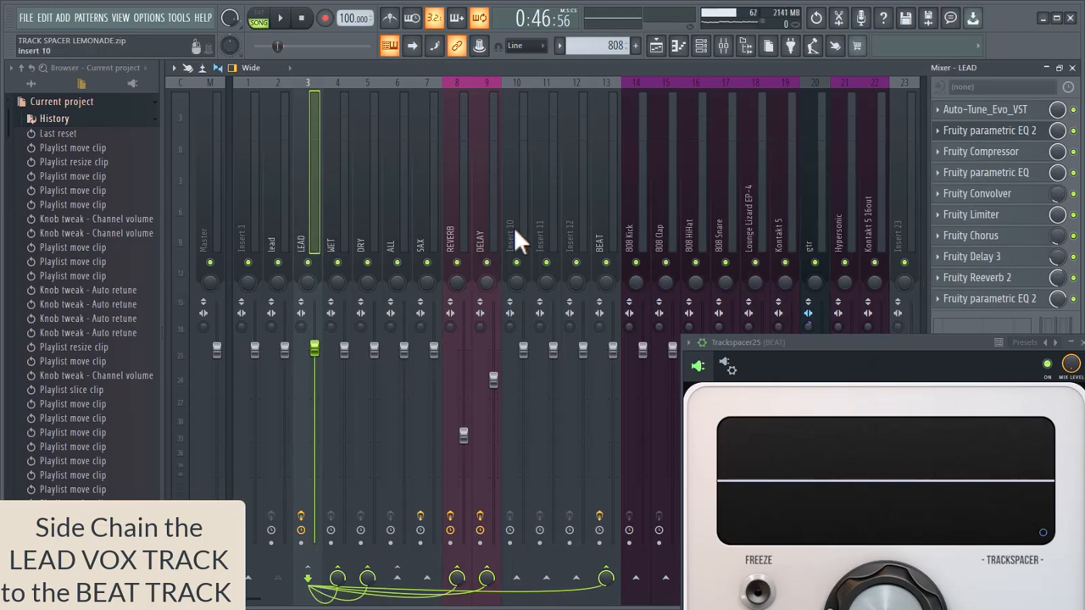
{"action": "right_click", "coordinate": [614, 579]}
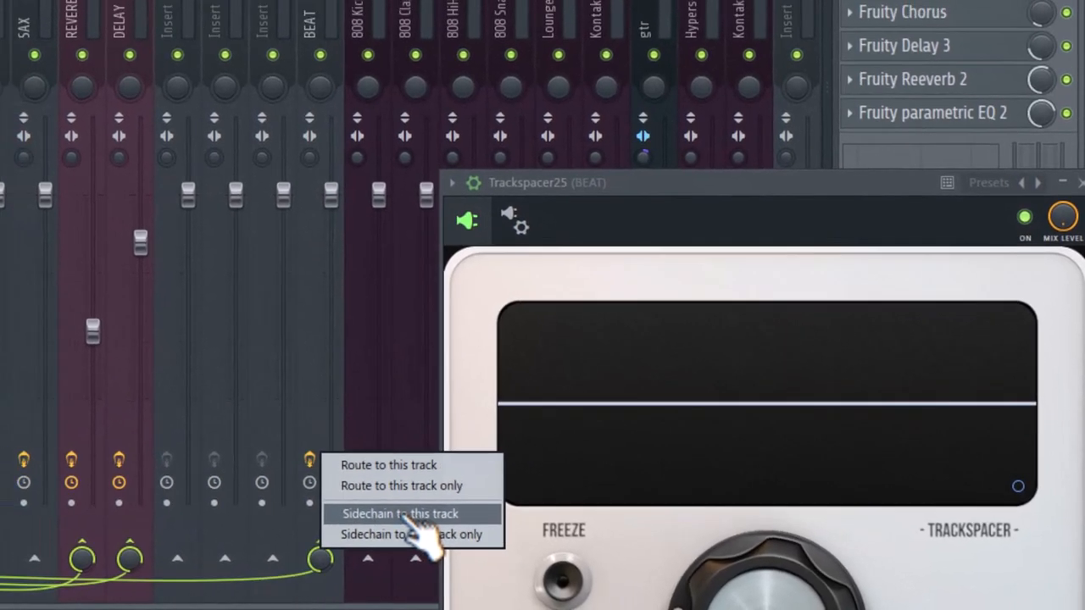
{"action": "left_click", "coordinate": [378, 510]}
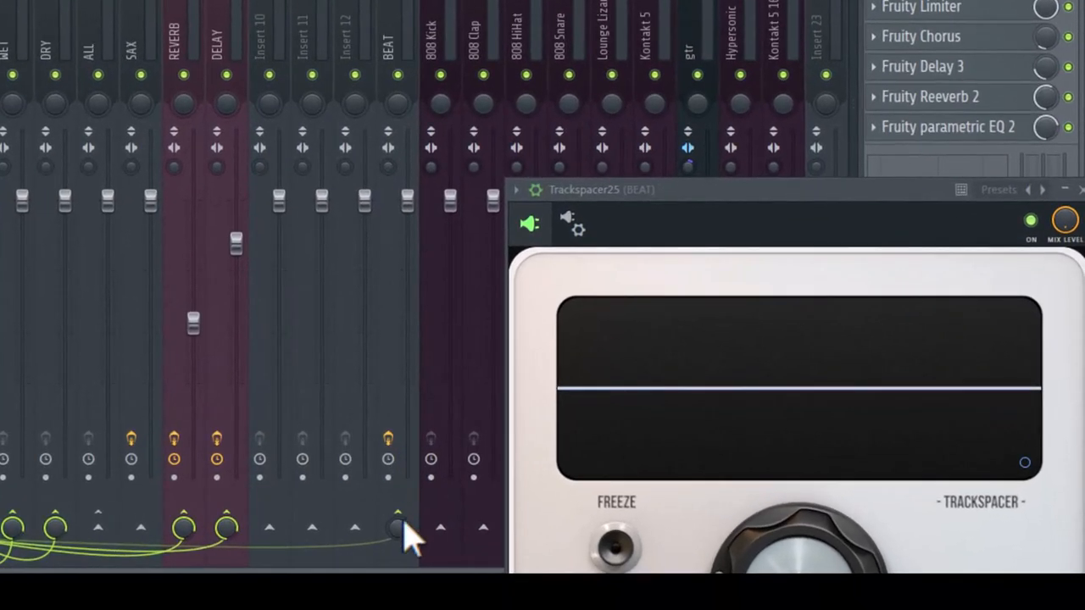
{"action": "right_click", "coordinate": [605, 577]}
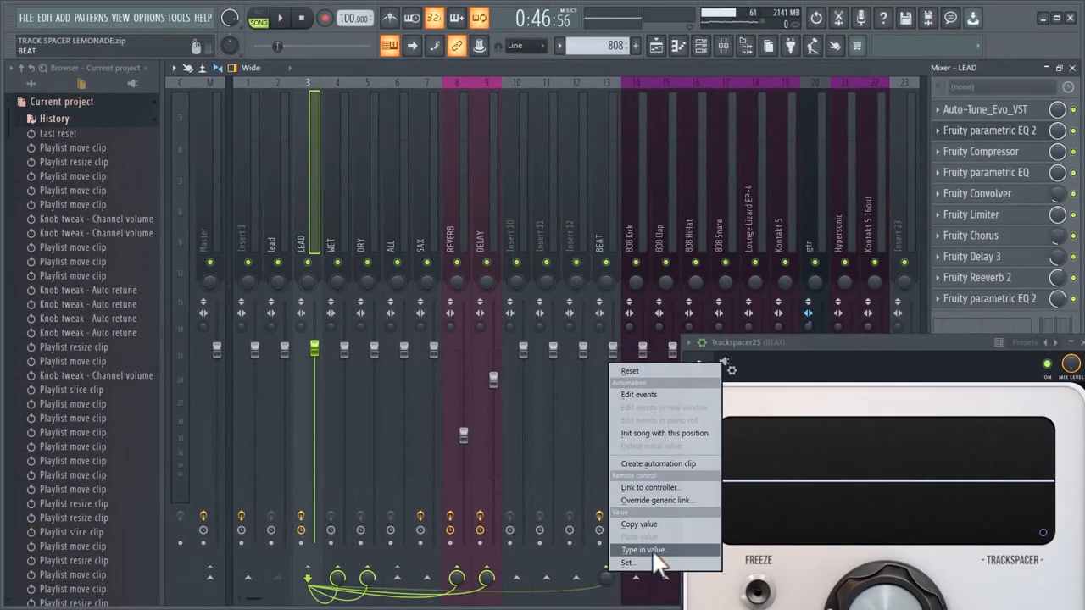
{"action": "left_click", "coordinate": [310, 156]}
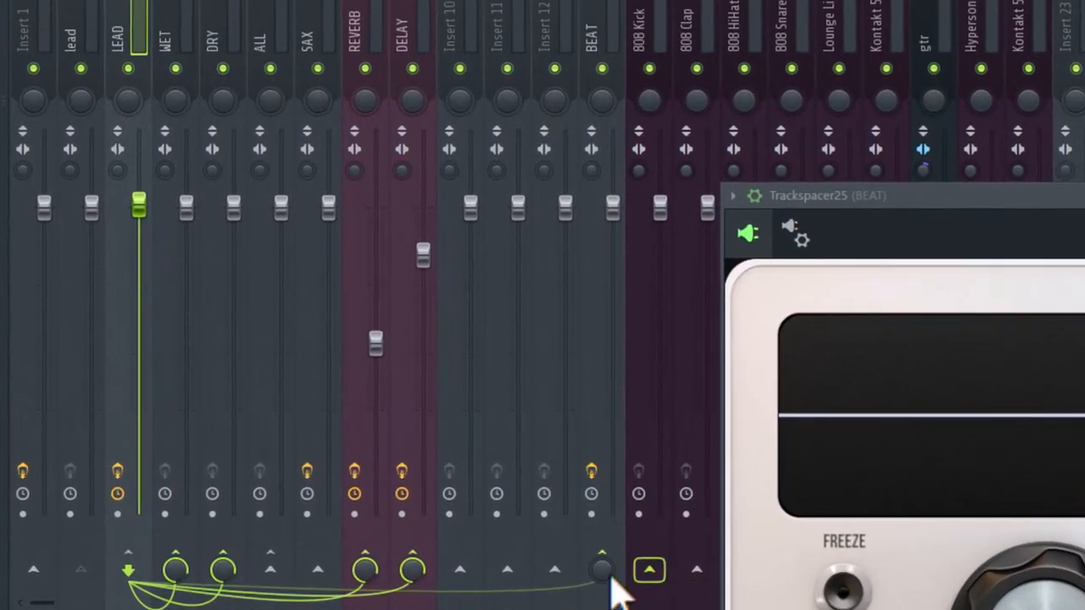
{"action": "right_click", "coordinate": [604, 563]}
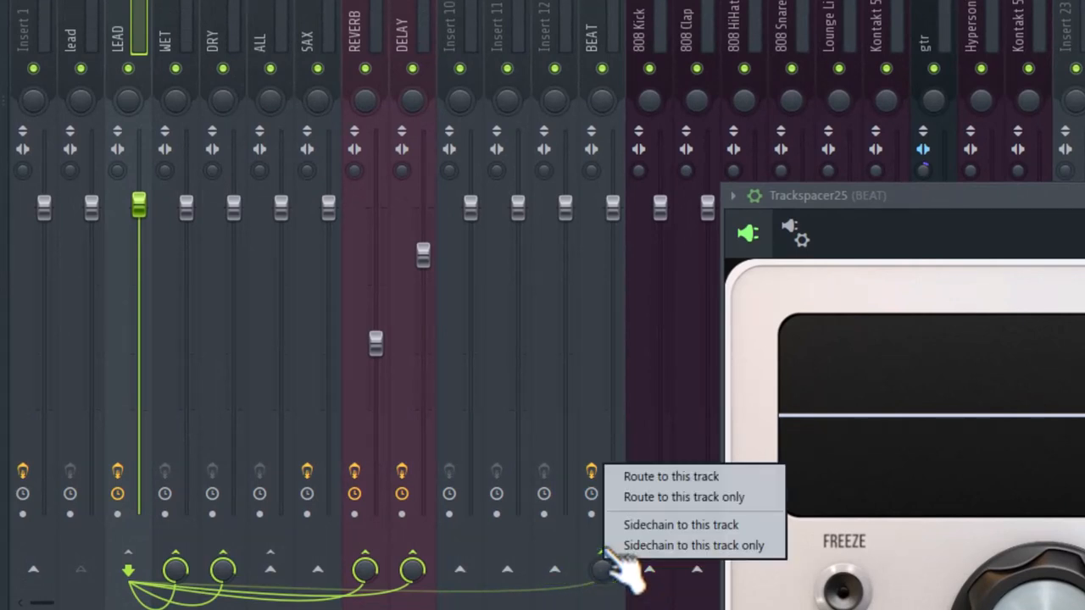
{"action": "left_click", "coordinate": [694, 526]}
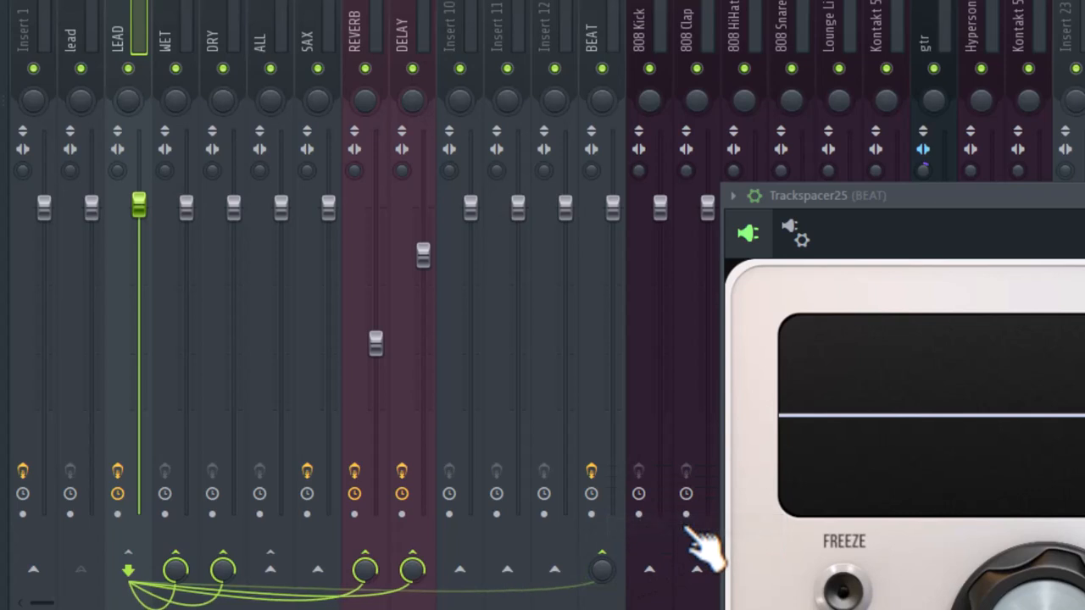
{"action": "right_click", "coordinate": [605, 571]}
{"action": "left_click", "coordinate": [649, 242]}
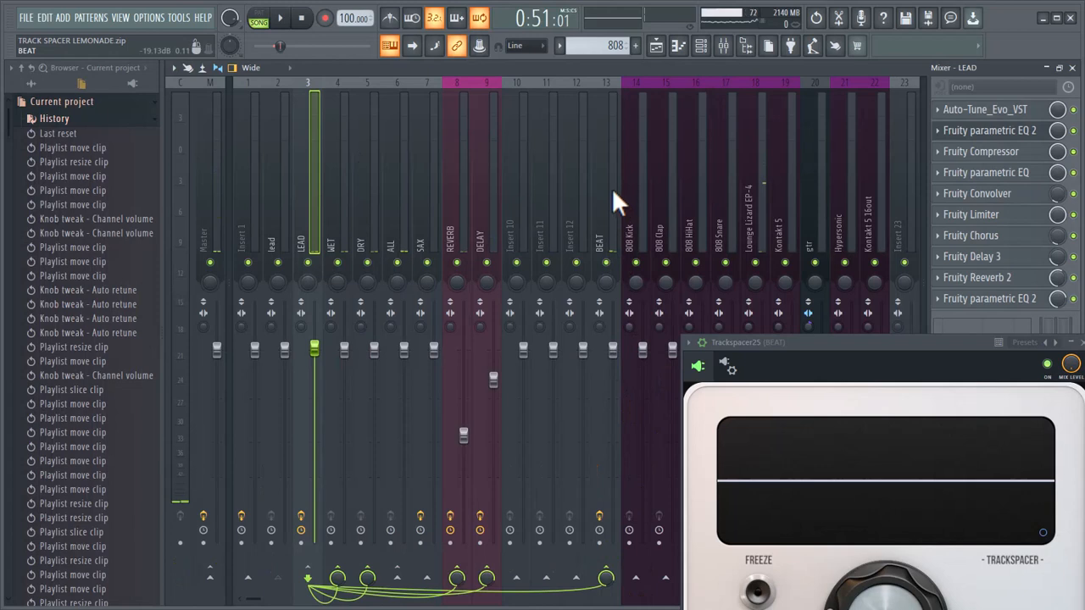
- Select the BEAT mixer track and reopen its Trackspacer25 plugin
{"action": "left_click", "coordinate": [614, 197]}
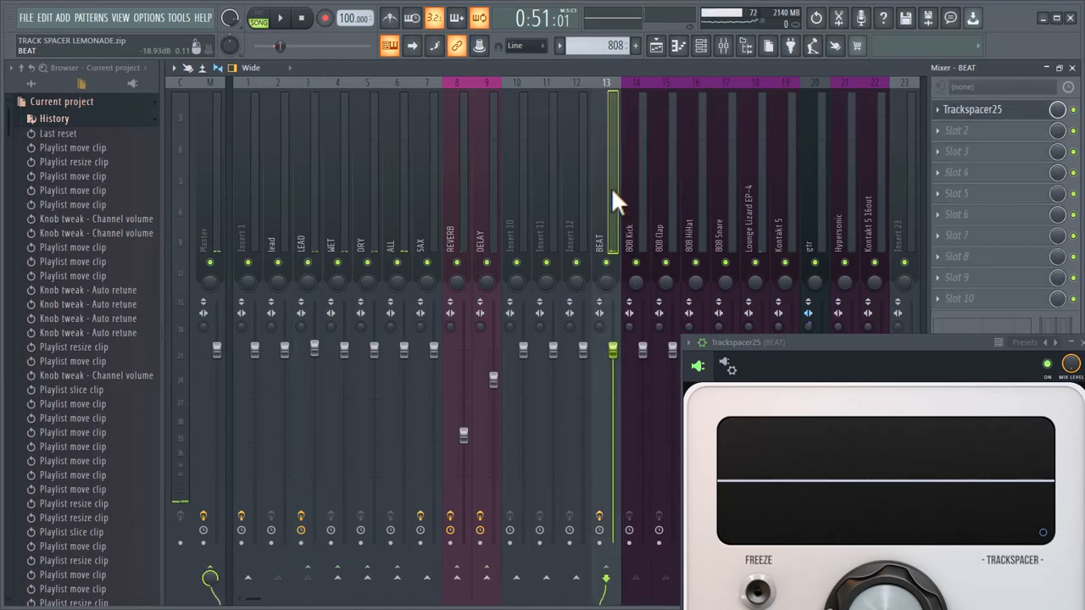
{"action": "left_click", "coordinate": [977, 112]}
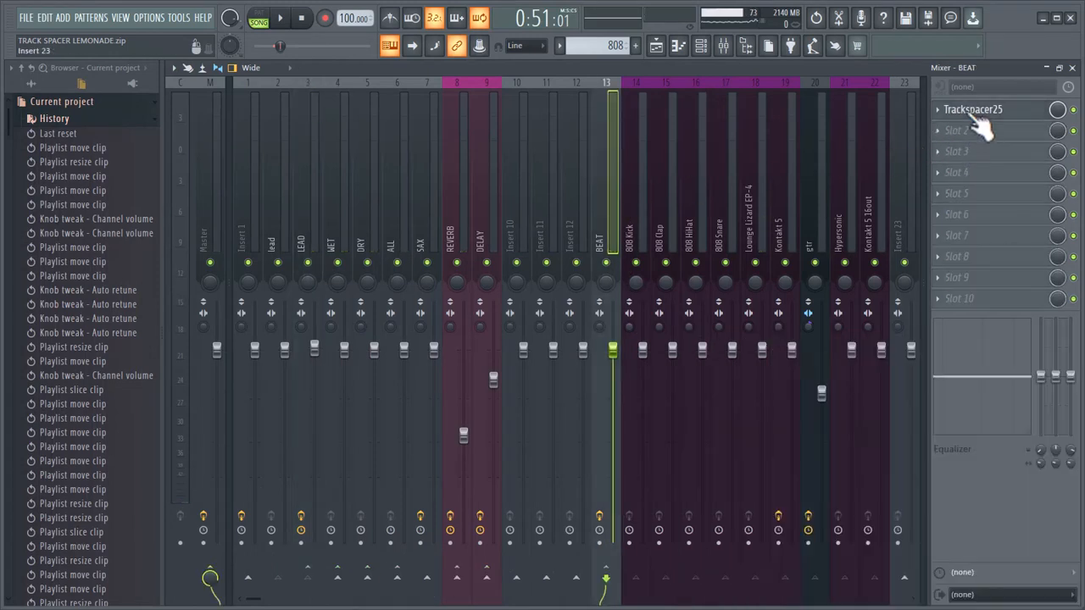
{"action": "left_click", "coordinate": [976, 114]}
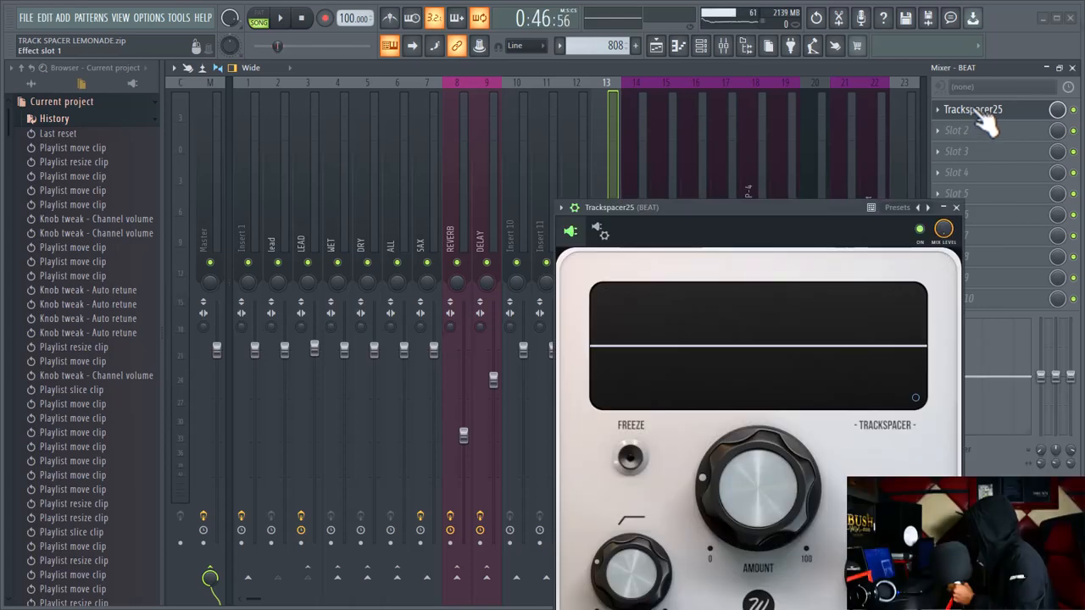
{"action": "left_click", "coordinate": [984, 115]}
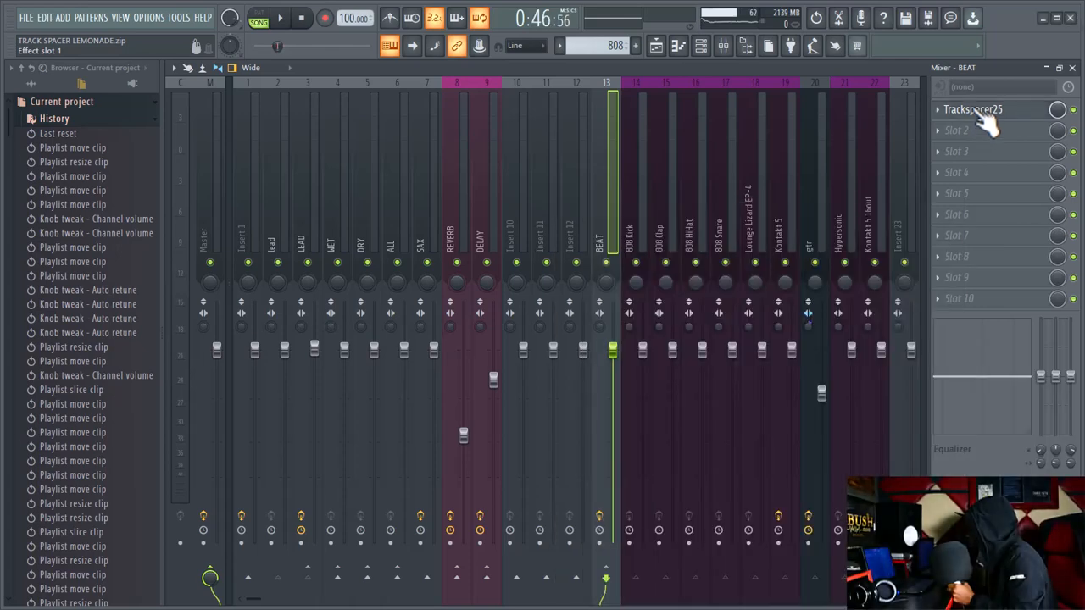
{"action": "left_click", "coordinate": [983, 115]}
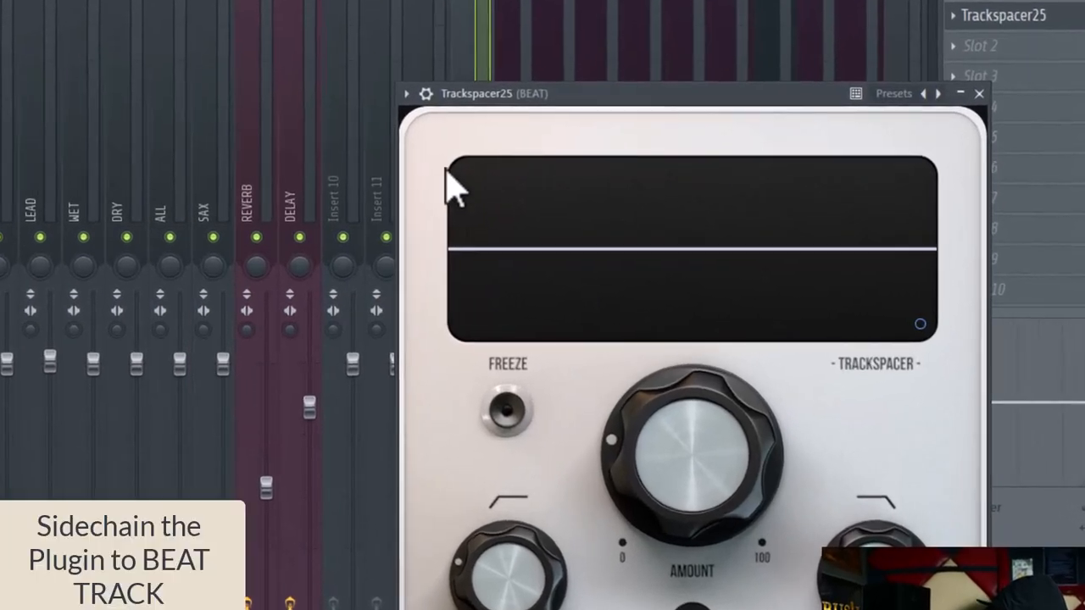
- Show the wrapper's processing settings with the input and output connections of Trackspacer25
{"action": "left_click", "coordinate": [577, 165]}
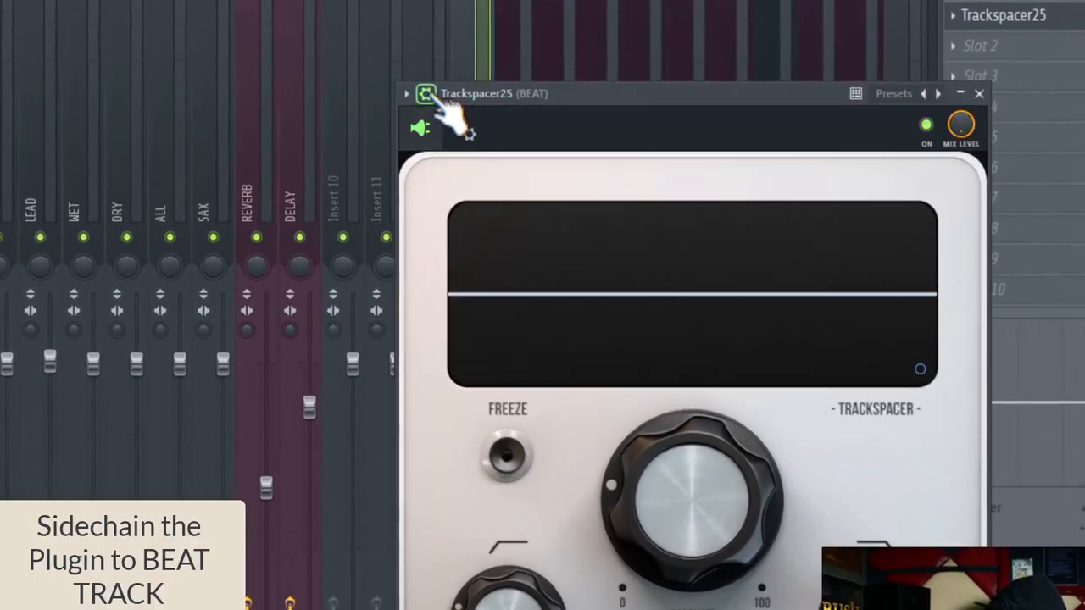
{"action": "left_click", "coordinate": [462, 125]}
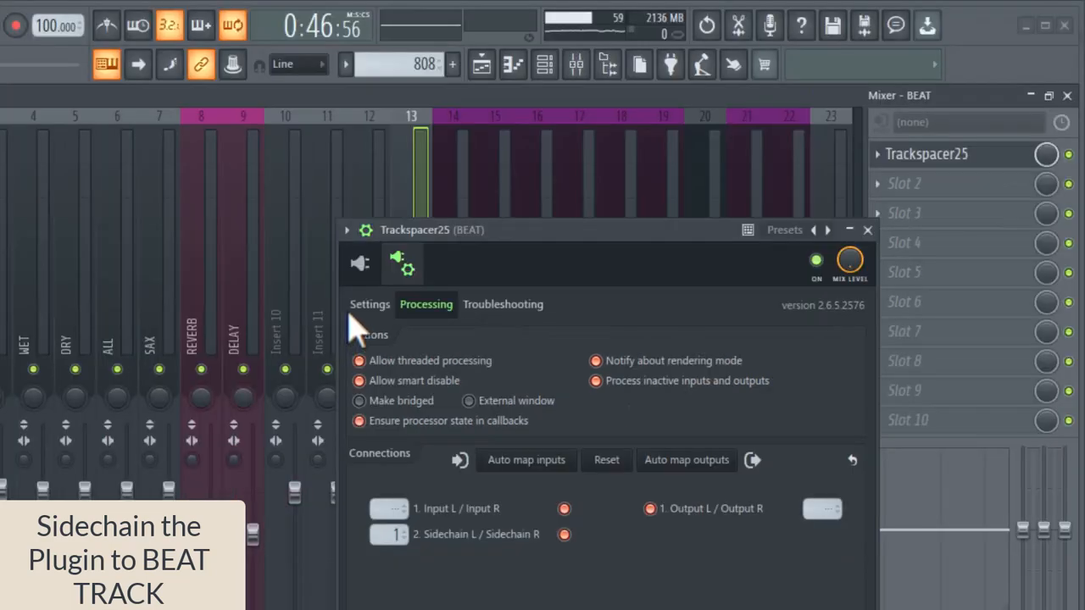
{"action": "left_click", "coordinate": [430, 170]}
{"action": "left_click", "coordinate": [489, 170]}
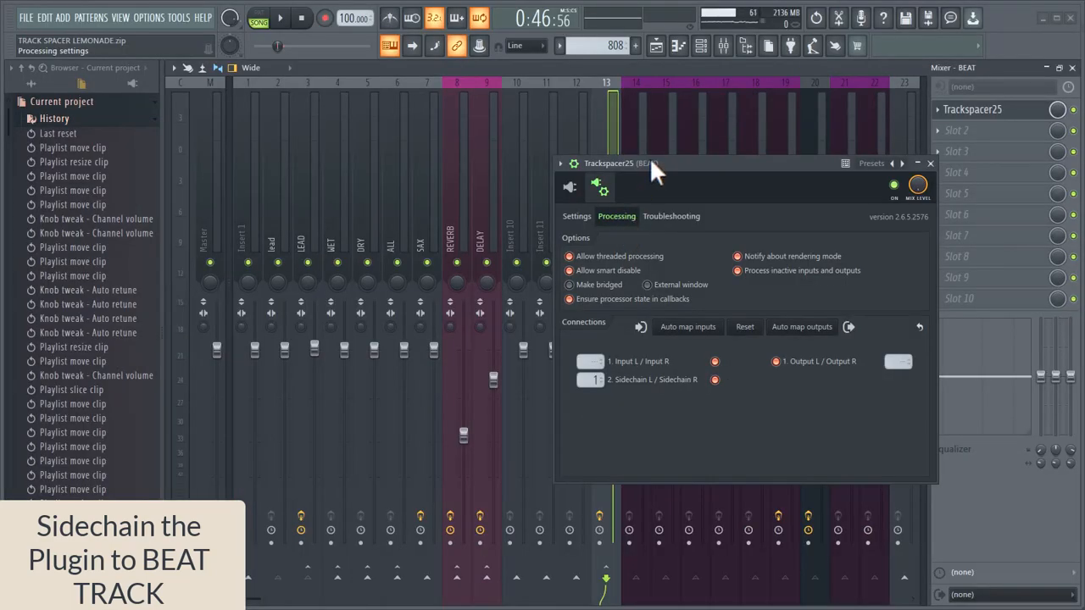
- Assign LEAD as the source of Trackspacer25's Sidechain L / Sidechain R input
{"action": "left_click", "coordinate": [590, 380]}
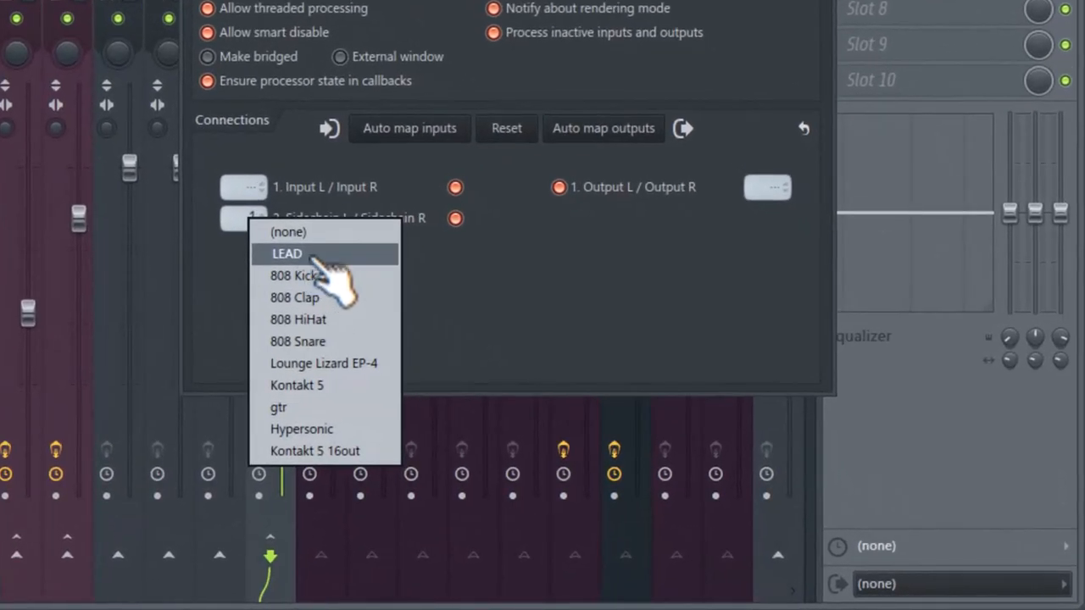
{"action": "left_click", "coordinate": [308, 139]}
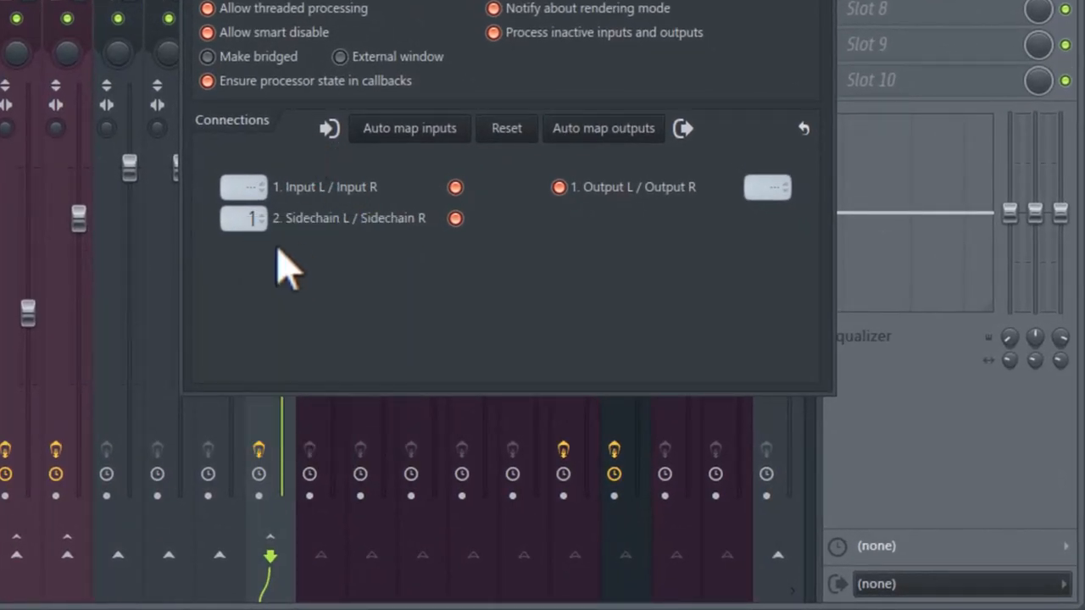
{"action": "left_click", "coordinate": [246, 217]}
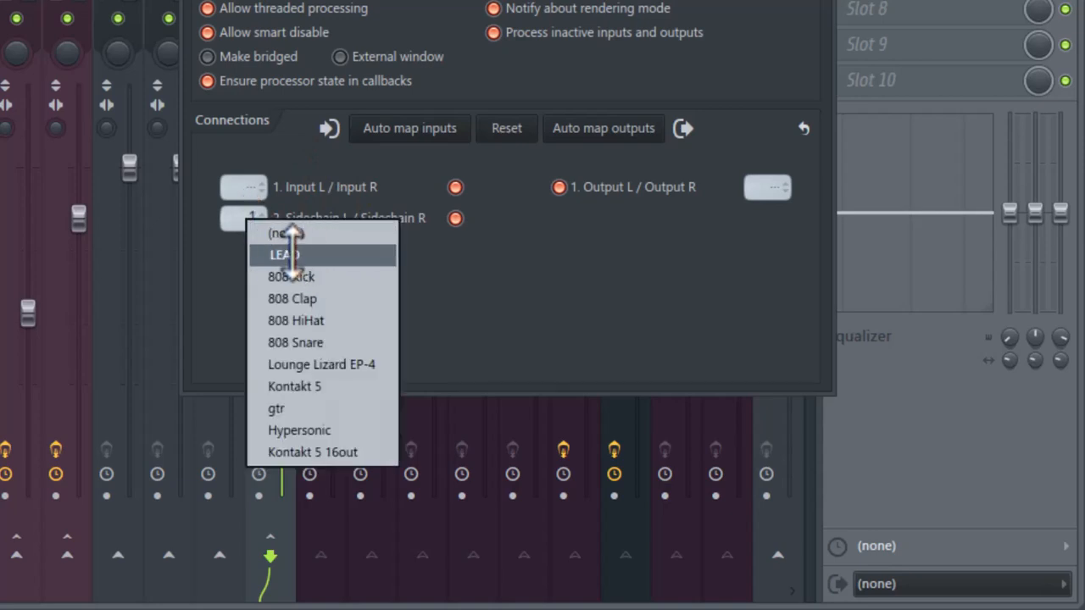
{"action": "left_click", "coordinate": [316, 254]}
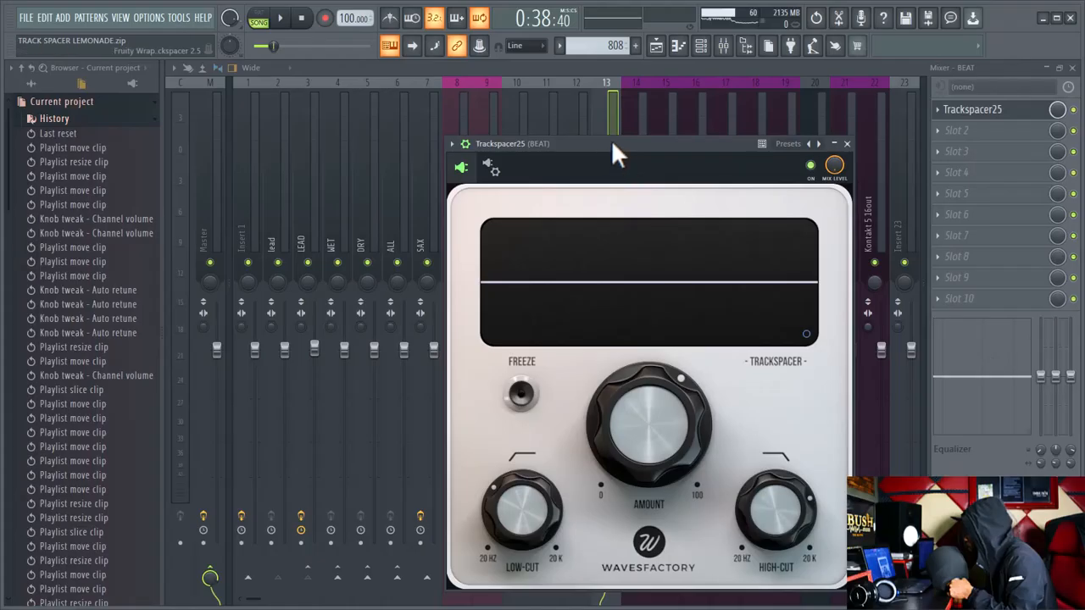
- Reposition the Trackspacer25 window over the mixer and examine its filter and amount controls
{"action": "left_click_drag", "start_coordinate": [613, 150], "coordinate": [696, 89]}
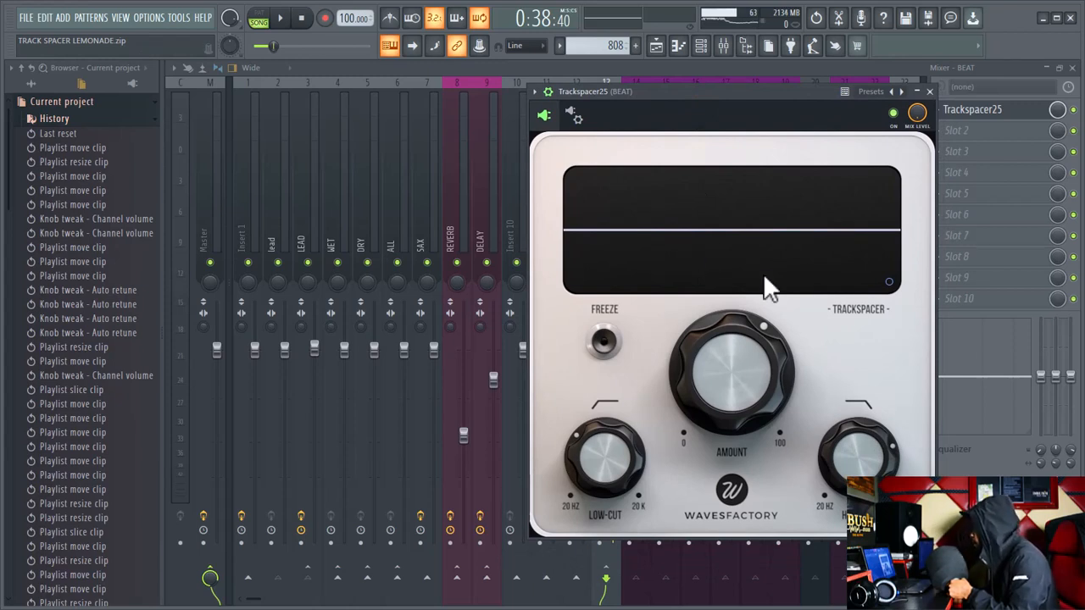
{"action": "left_click_drag", "start_coordinate": [672, 91], "coordinate": [640, 91]}
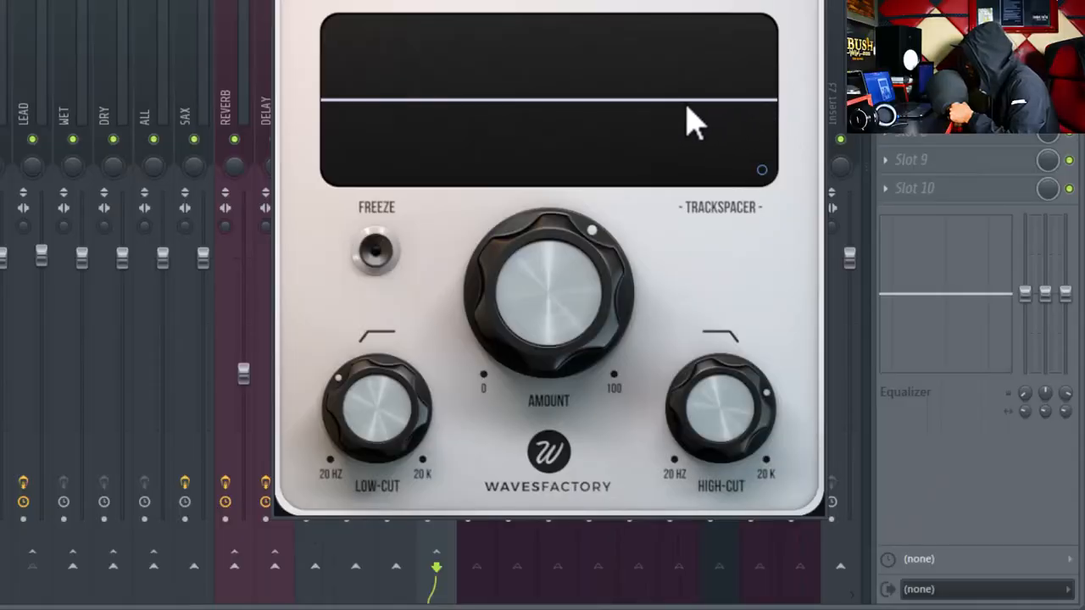
{"action": "mouse_move", "coordinate": [758, 436]}
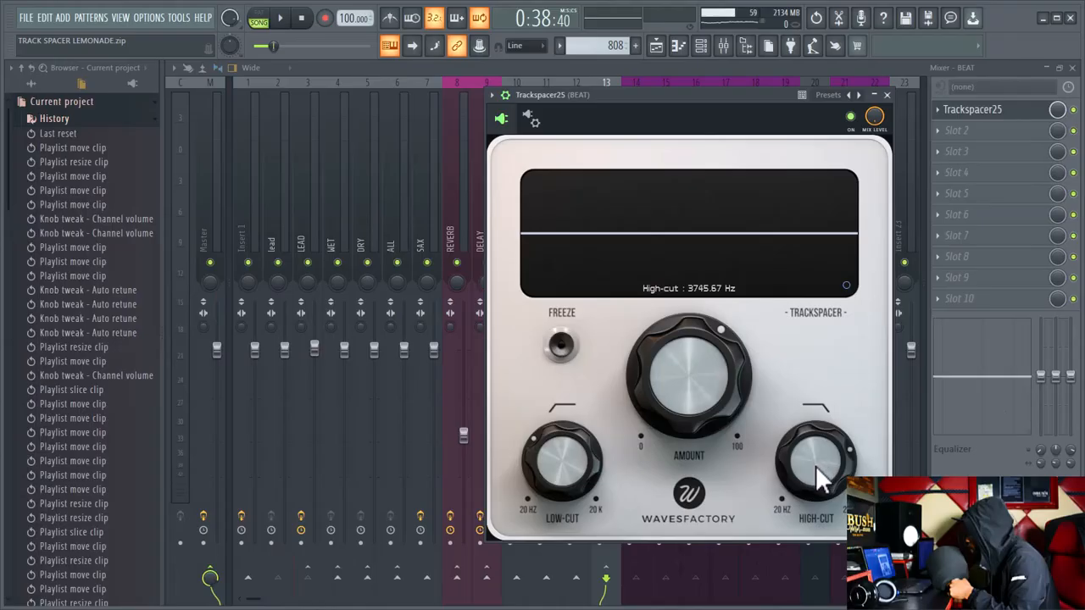
{"action": "mouse_move", "coordinate": [536, 268]}
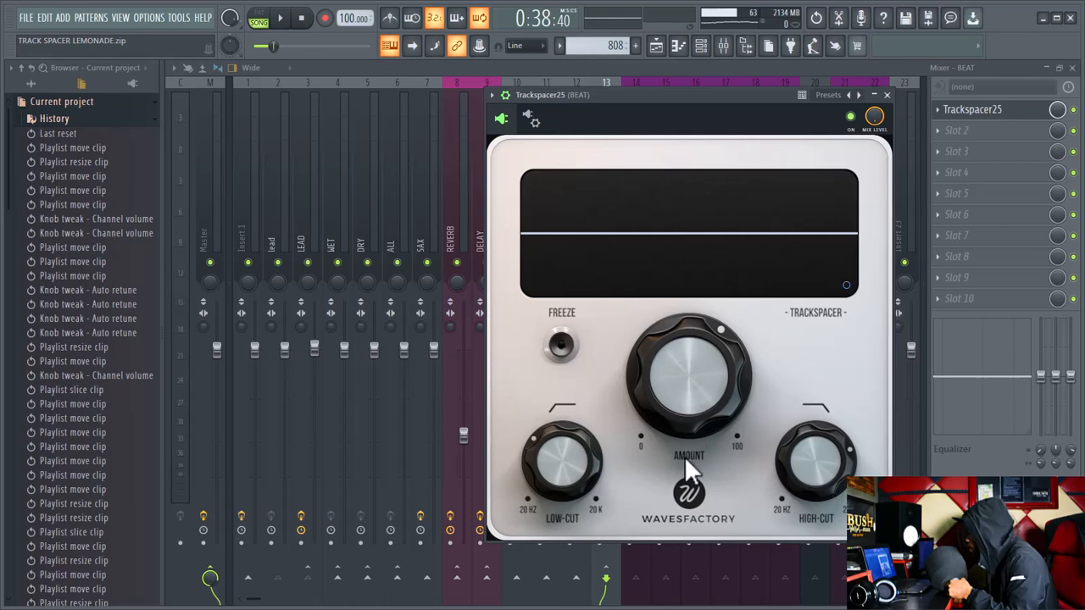
- Open Trackspacer's Advanced Panel, switch the channel mode to M/S, and inspect the Attack and Release settings
{"action": "mouse_move", "coordinate": [711, 359]}
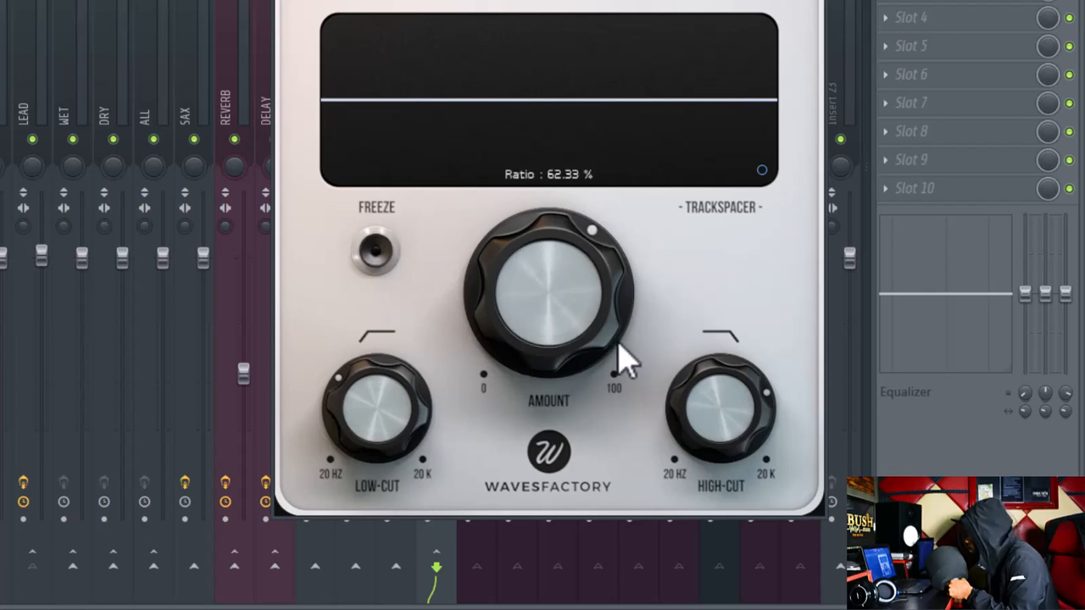
{"action": "left_click", "coordinate": [761, 170]}
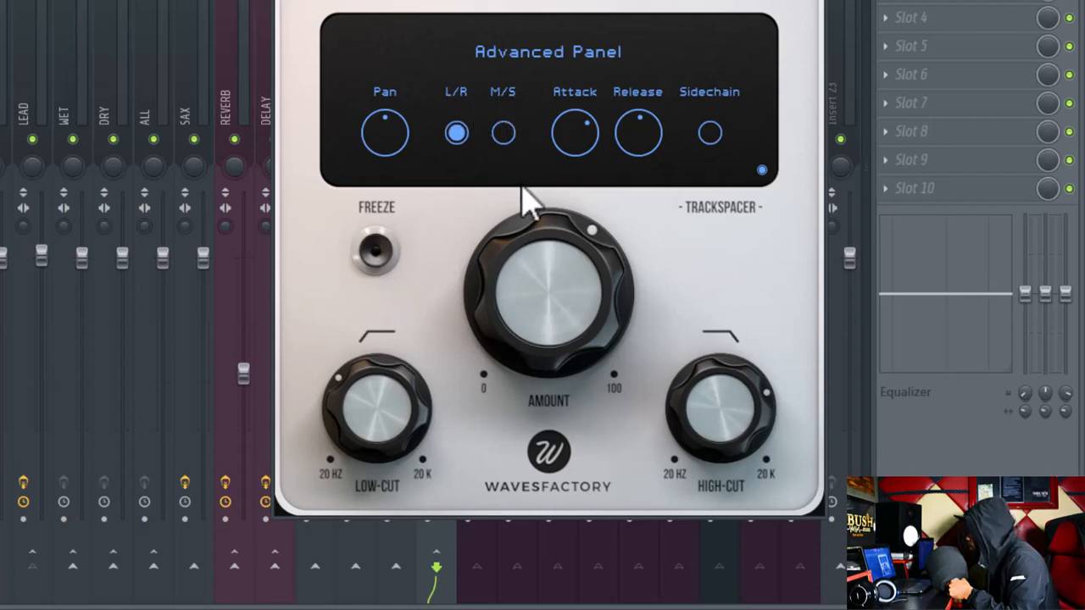
{"action": "left_click", "coordinate": [510, 137]}
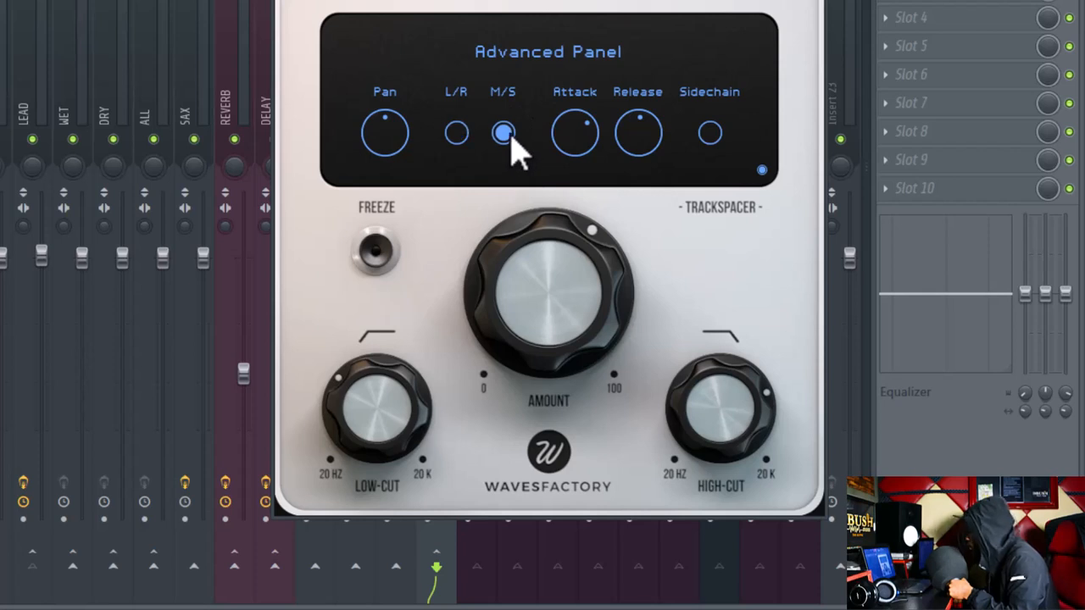
{"action": "mouse_move", "coordinate": [582, 133]}
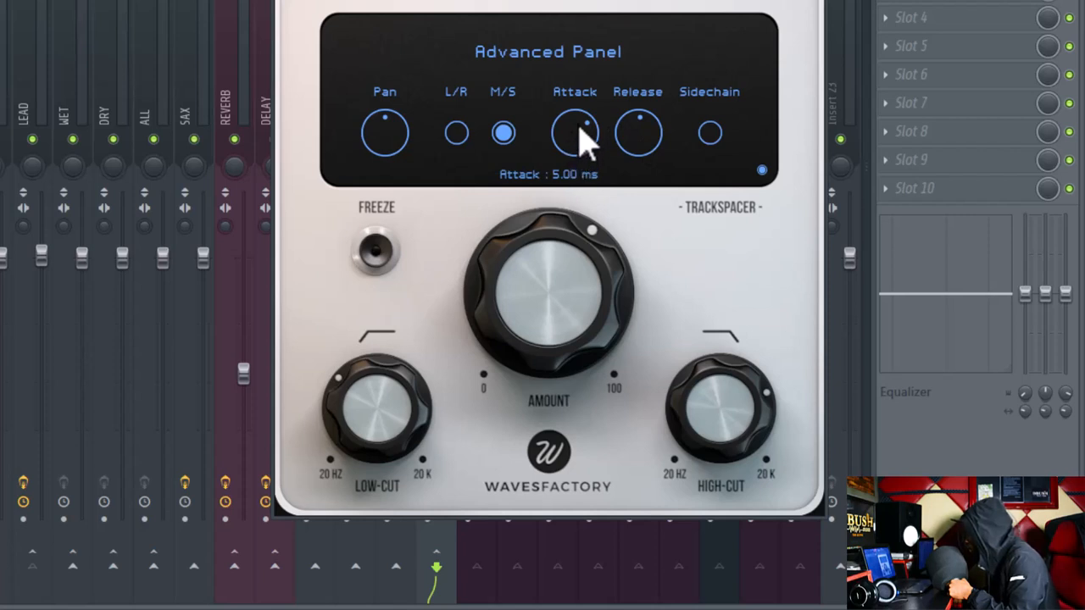
{"action": "mouse_move", "coordinate": [642, 133]}
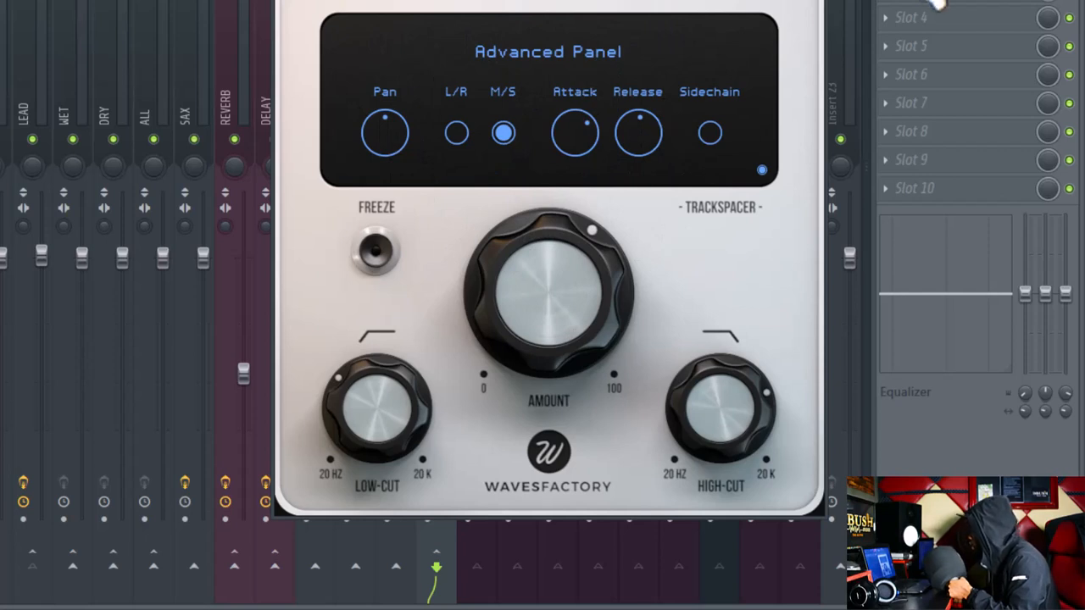
{"action": "left_click_drag", "start_coordinate": [645, 0], "coordinate": [621, 41]}
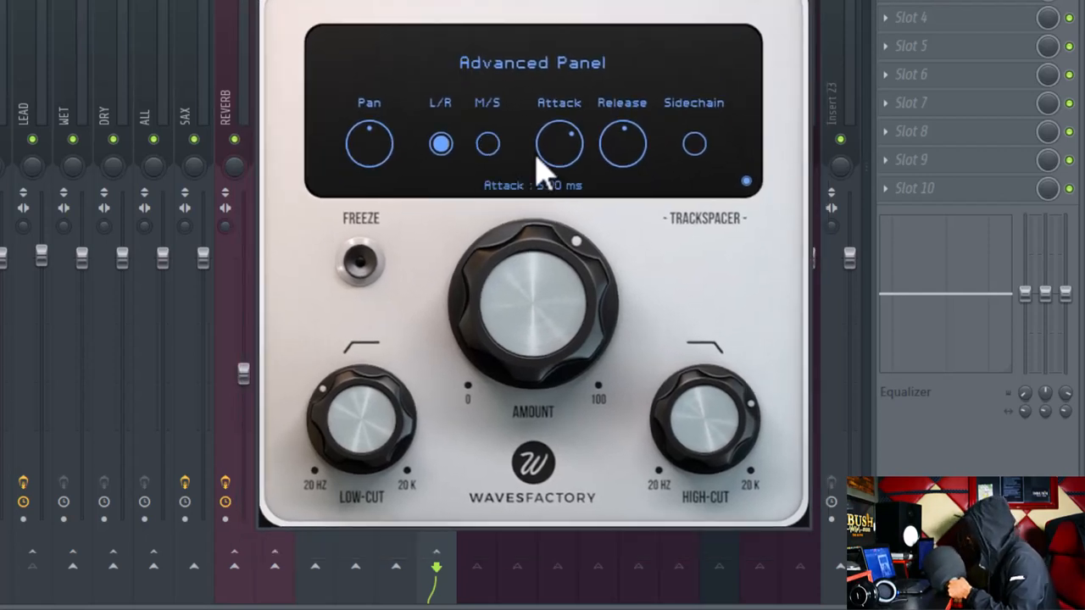
{"action": "left_click", "coordinate": [491, 143]}
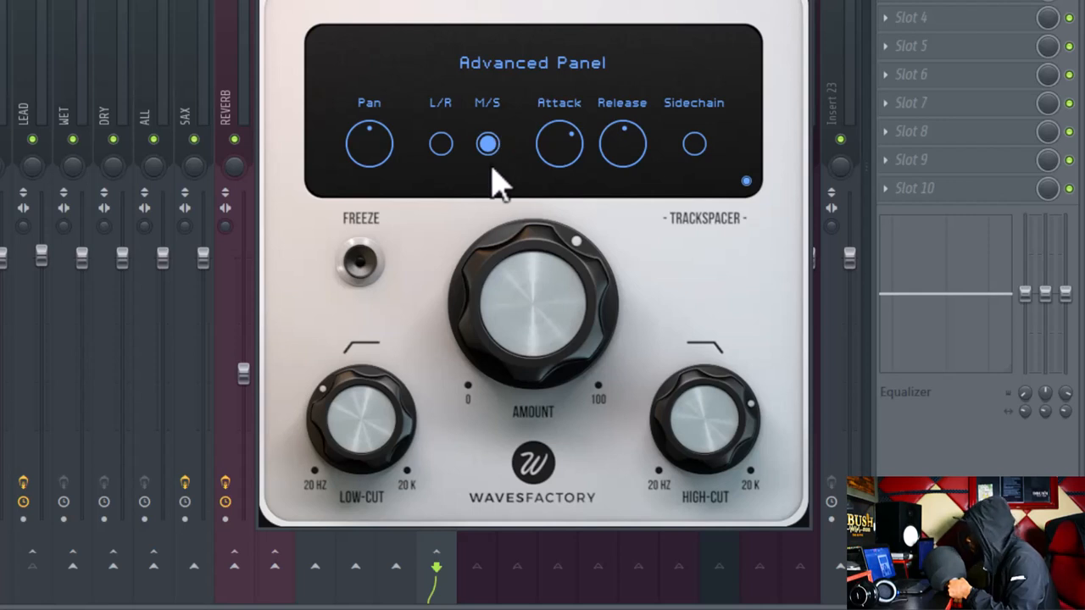
{"action": "left_click_drag", "start_coordinate": [378, 143], "coordinate": [512, 71]}
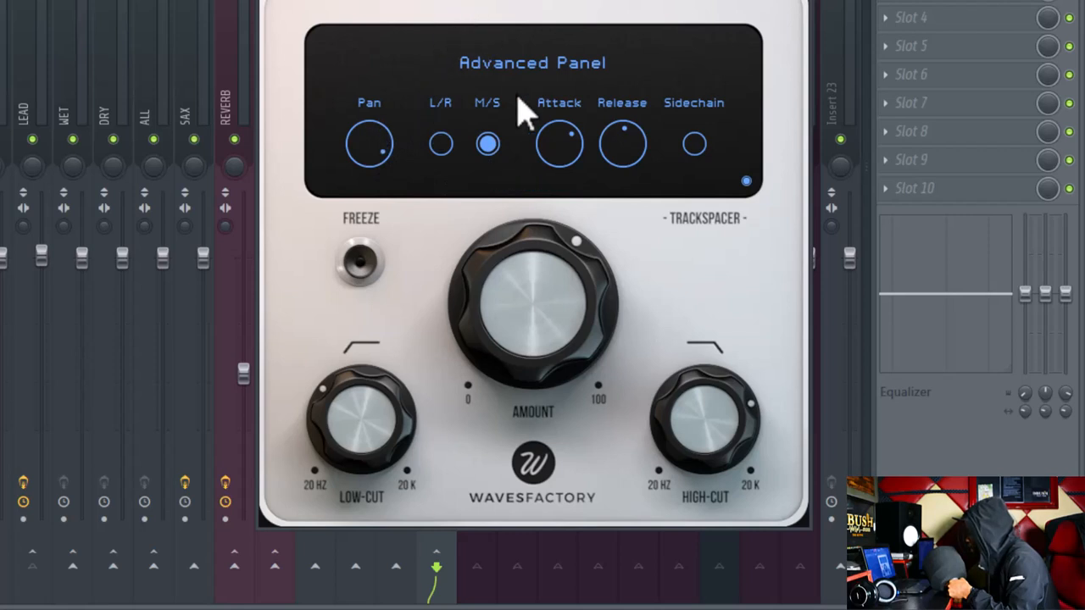
{"action": "left_click_drag", "start_coordinate": [383, 161], "coordinate": [382, 135]}
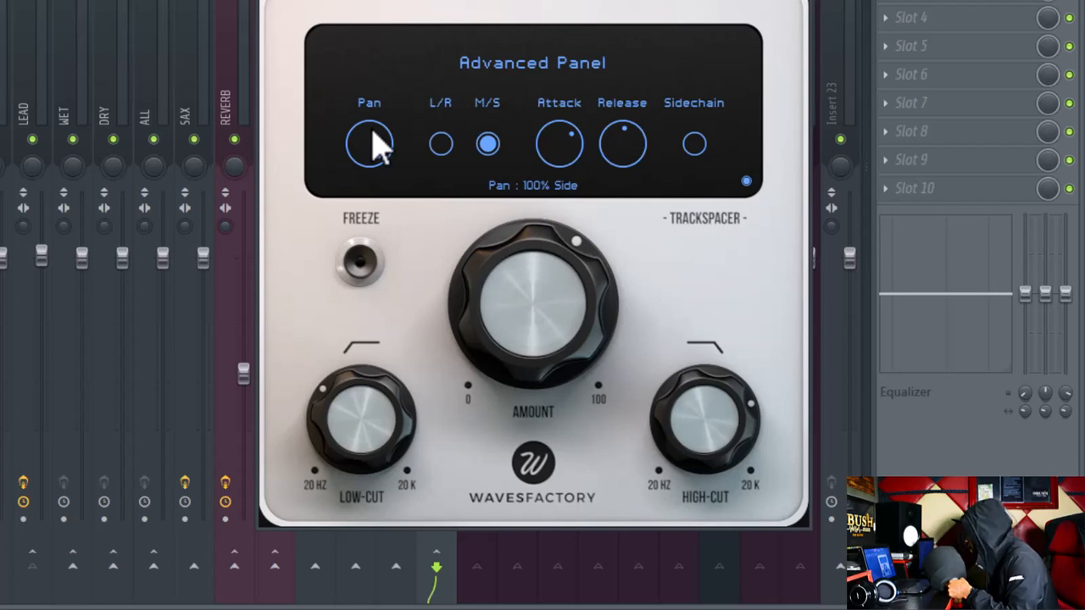
{"action": "left_click_drag", "start_coordinate": [377, 146], "coordinate": [376, 526]}
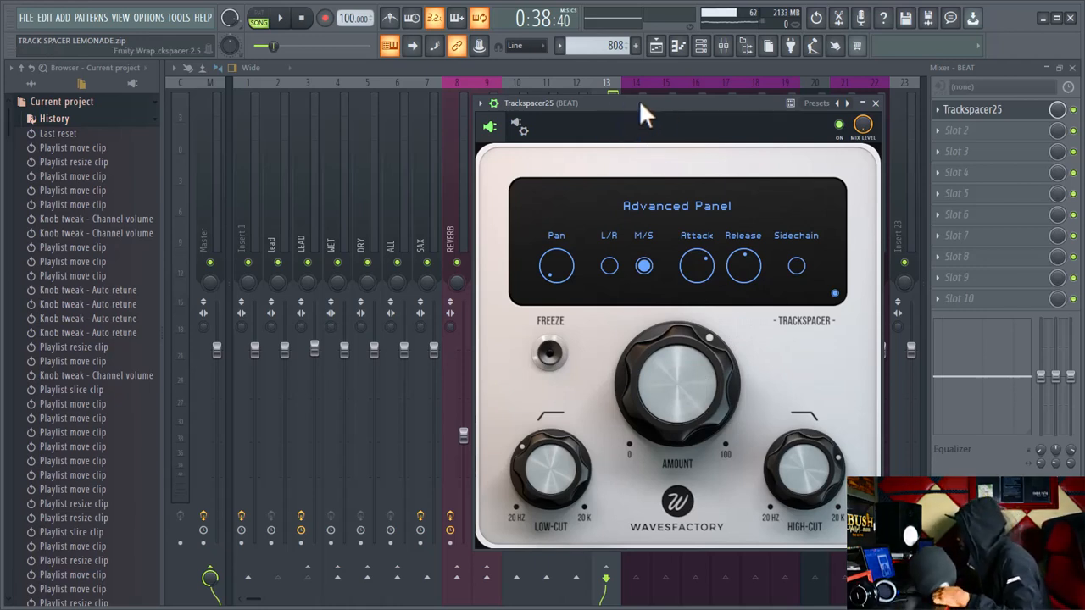
- Bring the Trackspacer25 window fully into view over the mixer and open its Advanced Panel with M/S mode selected
{"action": "left_click_drag", "start_coordinate": [626, 107], "coordinate": [688, 282]}
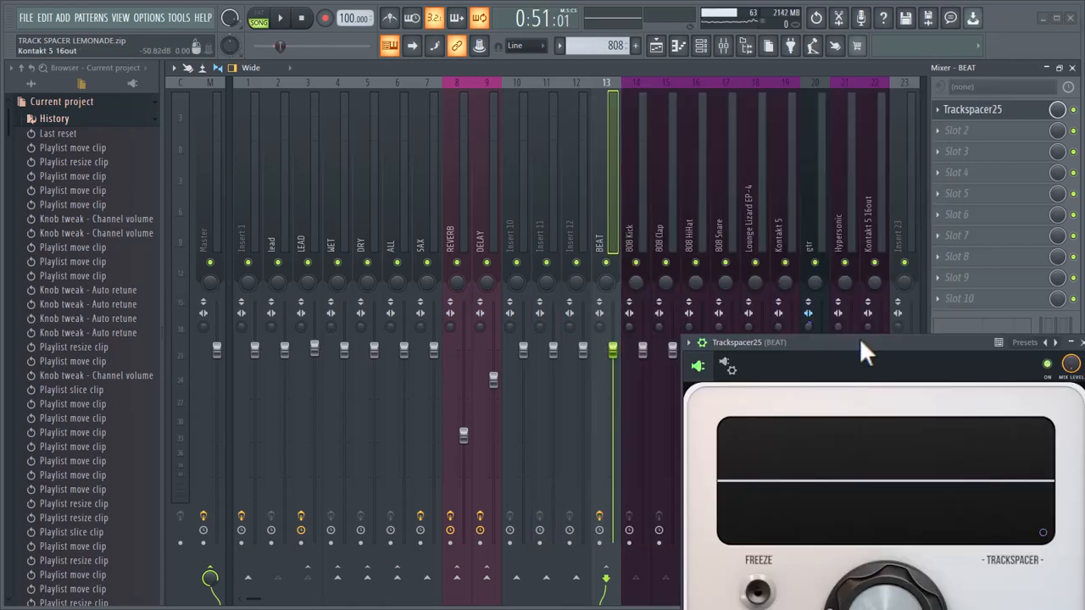
{"action": "left_click_drag", "start_coordinate": [862, 348], "coordinate": [842, 158]}
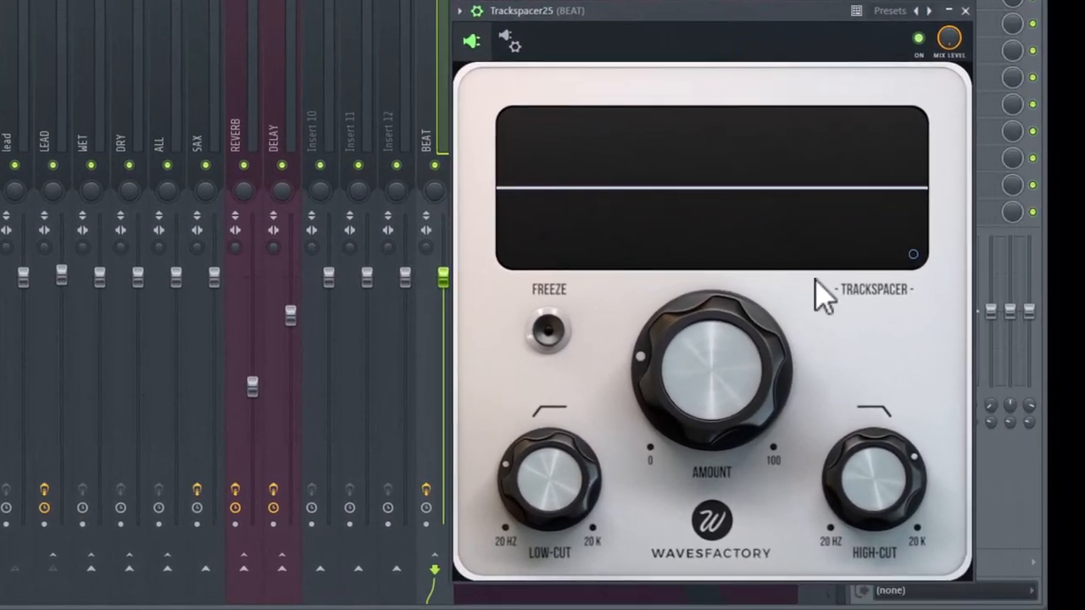
{"action": "left_click", "coordinate": [913, 254]}
{"action": "mouse_move", "coordinate": [574, 230]}
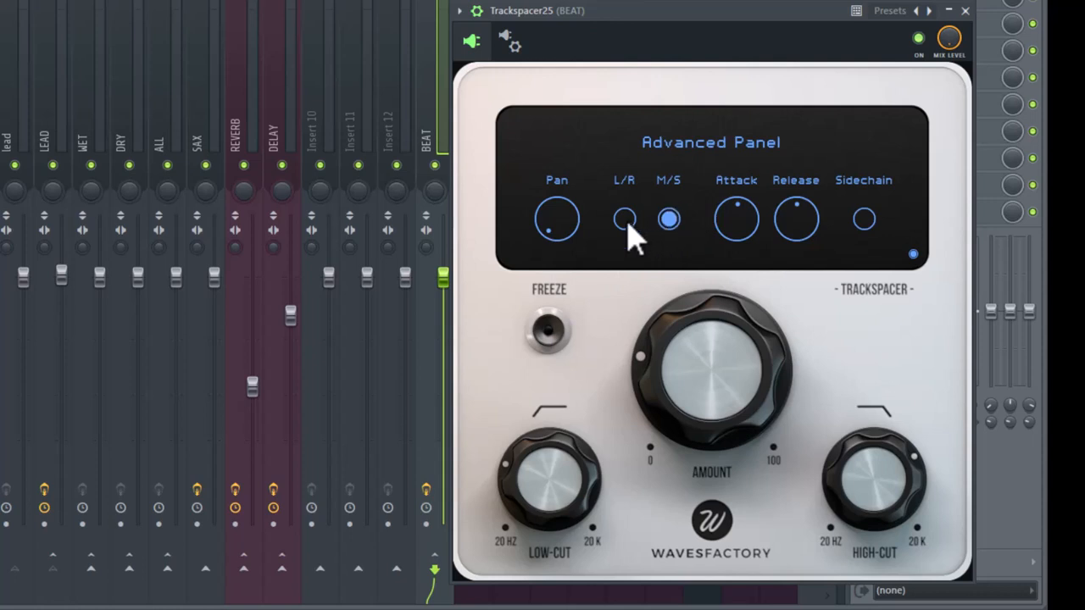
{"action": "left_click", "coordinate": [671, 222]}
{"action": "left_click", "coordinate": [677, 227]}
{"action": "left_click", "coordinate": [677, 227]}
- Nudge Trackspacer's Attack and fine-tune the Amount ratio to about 20.83 %
{"action": "mouse_move", "coordinate": [736, 225]}
{"action": "scroll", "coordinate": [743, 228], "scroll_direction": "down", "scroll_amount": 1}
{"action": "mouse_move", "coordinate": [807, 231]}
{"action": "mouse_move", "coordinate": [665, 434]}
{"action": "scroll", "coordinate": [670, 407], "scroll_direction": "down", "scroll_amount": 1}
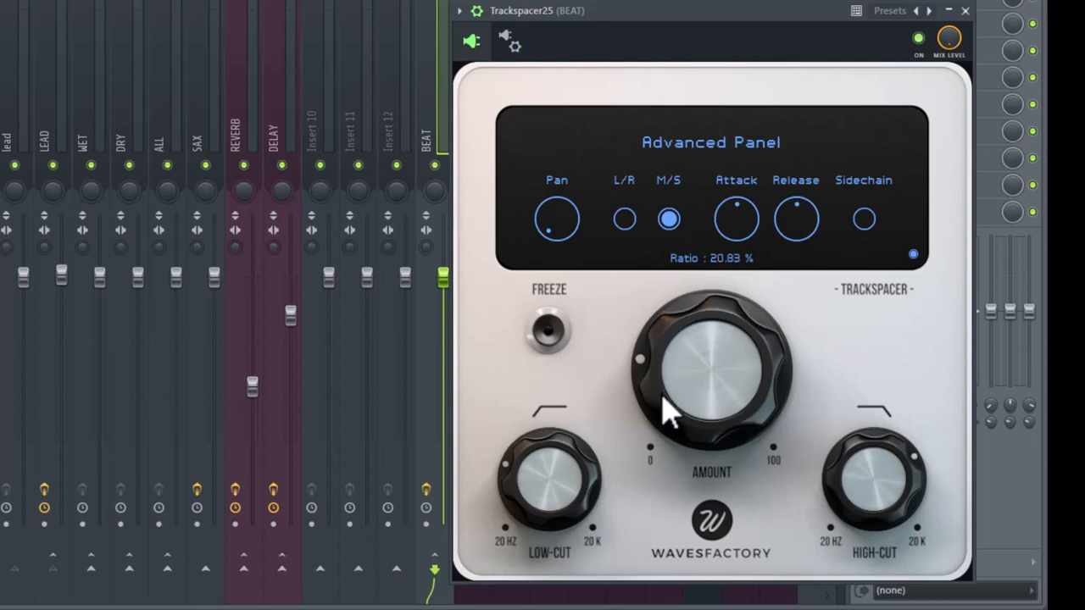
{"action": "scroll", "coordinate": [666, 403], "scroll_direction": "up", "scroll_amount": 1}
{"action": "scroll", "coordinate": [670, 413], "scroll_direction": "down", "scroll_amount": 1}
{"action": "mouse_move", "coordinate": [537, 494]}
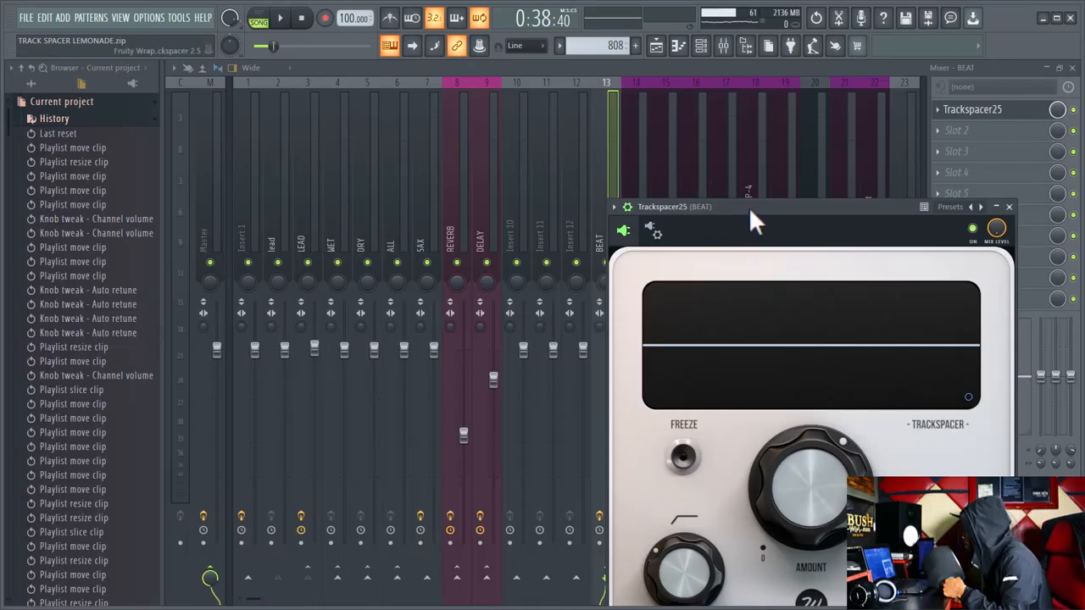
- Reposition the Trackspacer25 window, show the Playlist, and play the song with guitar Track 3 soloed
{"action": "left_click_drag", "start_coordinate": [751, 218], "coordinate": [727, 138]}
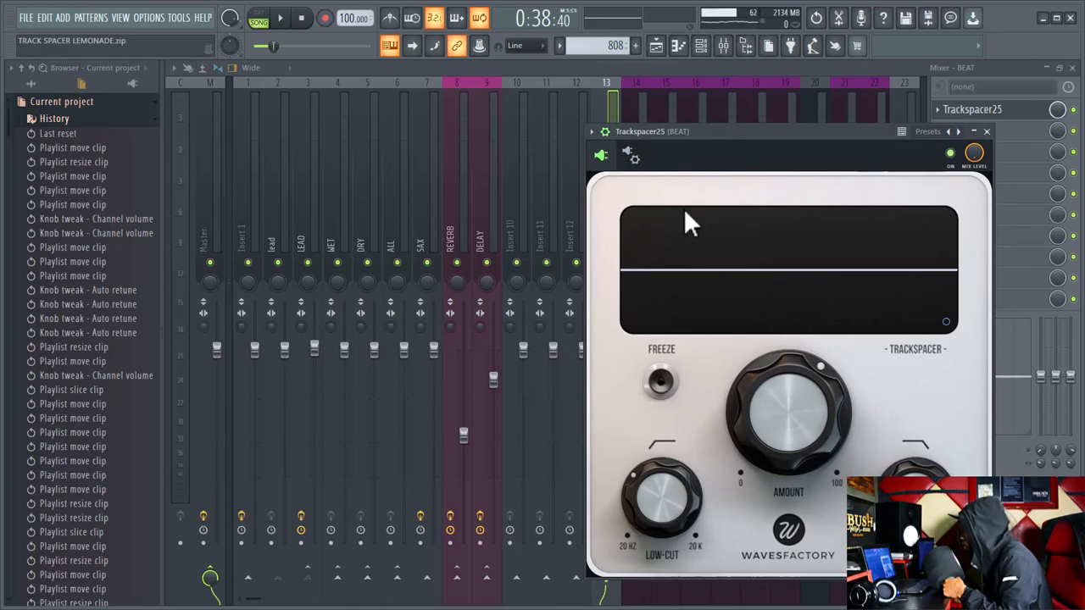
{"action": "key", "text": "F5"}
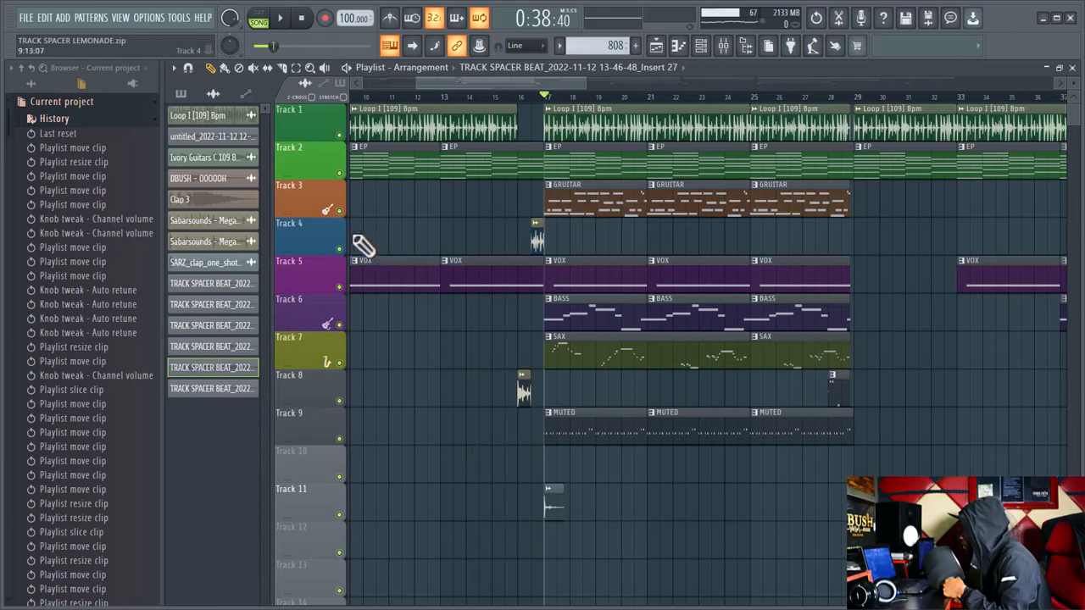
{"action": "left_click", "coordinate": [339, 211], "text": "ctrl"}
{"action": "left_click", "coordinate": [283, 20]}
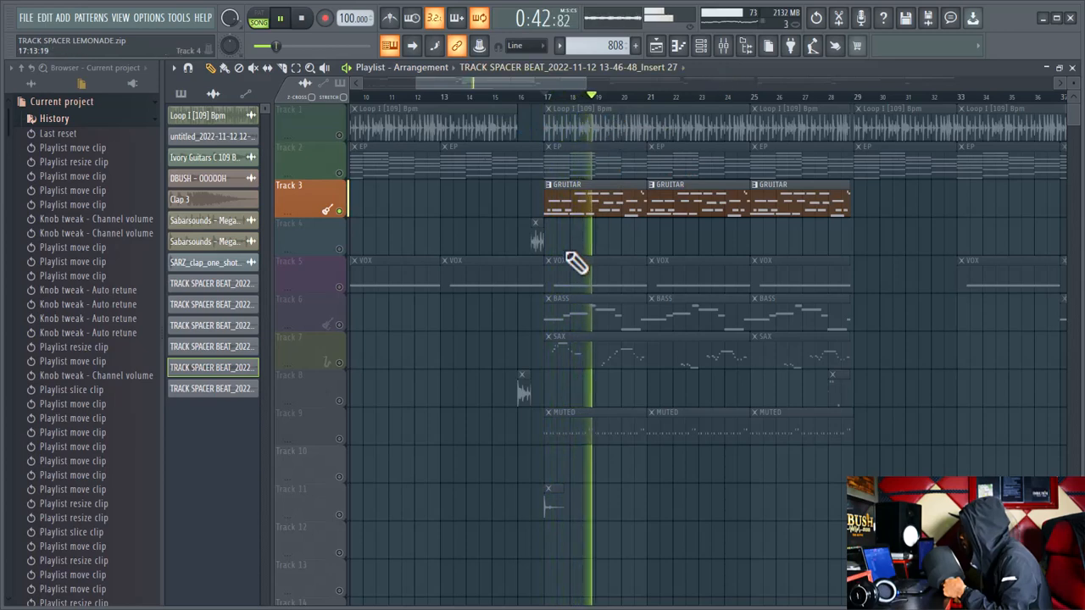
- Enable Track 15, which holds the Insert 27 audio recording, while the song plays
{"action": "scroll", "coordinate": [572, 387], "scroll_direction": "down", "scroll_amount": 3}
{"action": "scroll", "coordinate": [573, 386], "scroll_direction": "down", "scroll_amount": 1}
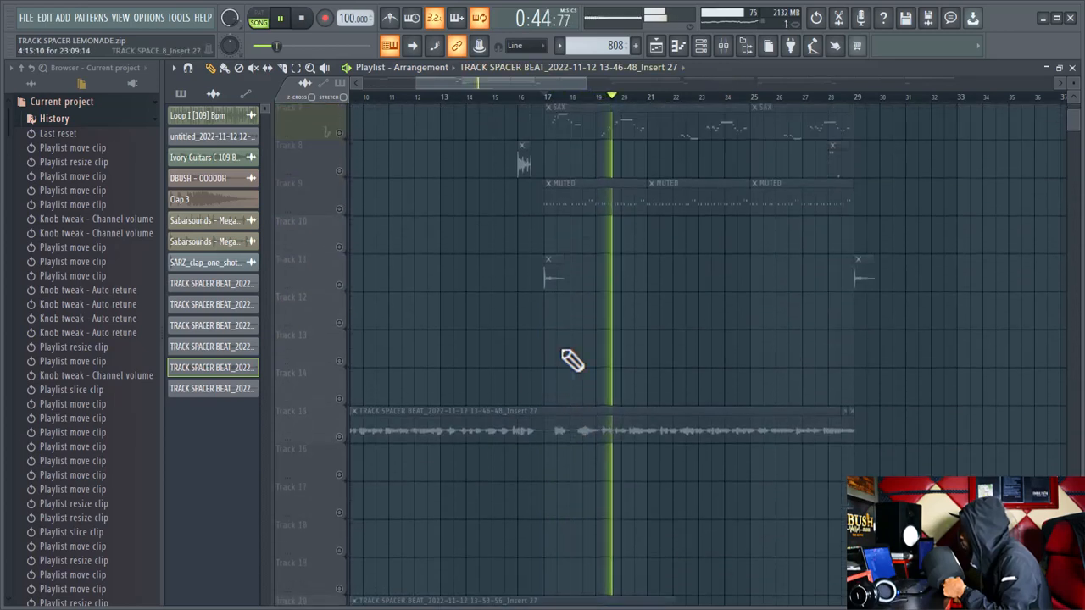
{"action": "left_click", "coordinate": [339, 439]}
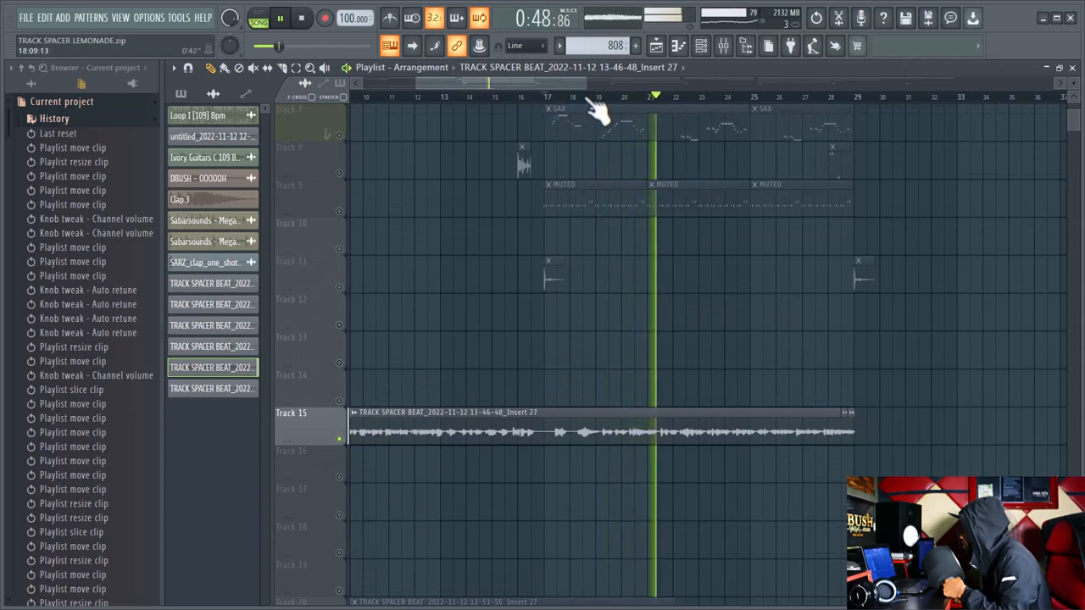
- Return to the mixer and turn on the Detached option for the Trackspacer25 window, checking that it is enabled
{"action": "left_click", "coordinate": [724, 45]}
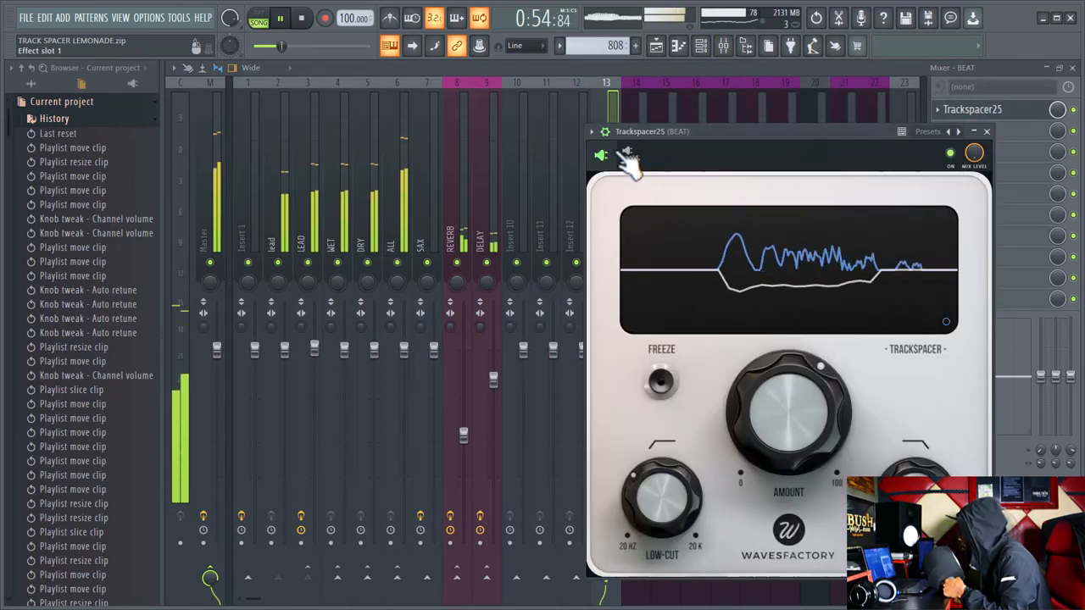
{"action": "left_click", "coordinate": [591, 132]}
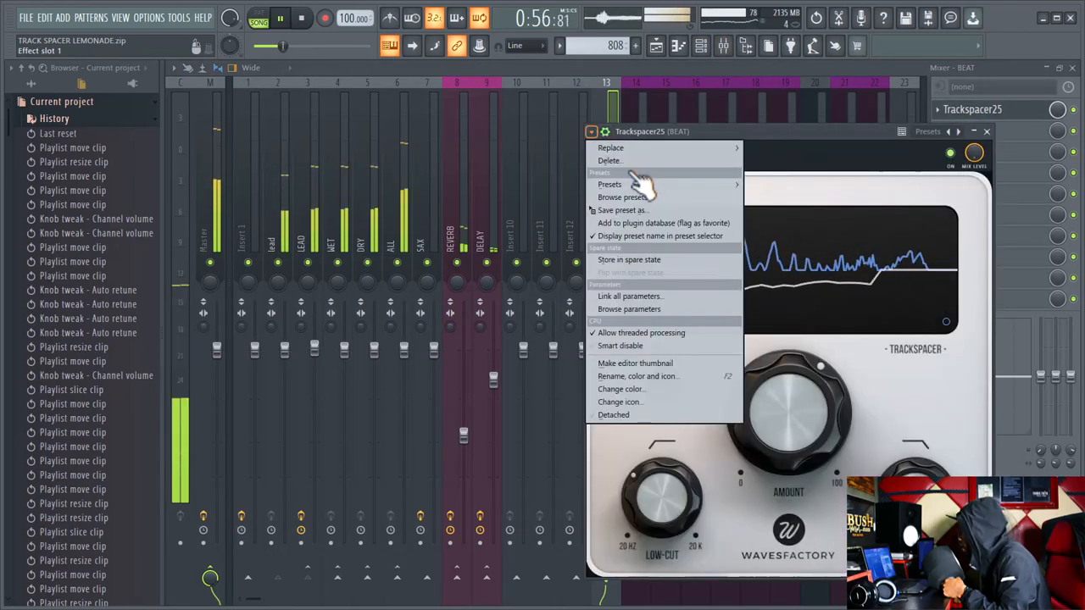
{"action": "left_click", "coordinate": [646, 415]}
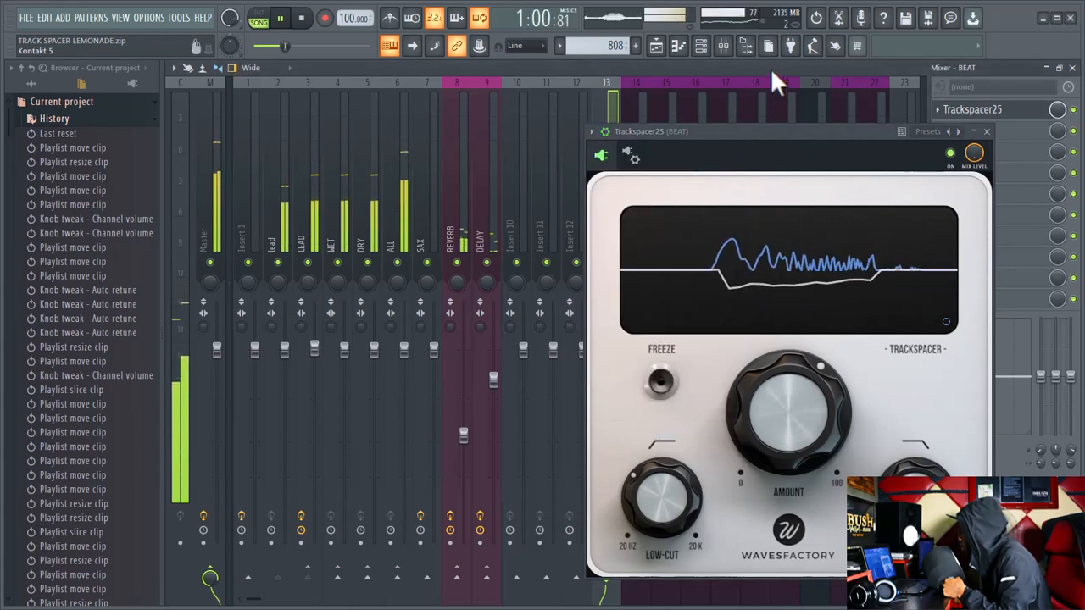
{"action": "left_click_drag", "start_coordinate": [794, 131], "coordinate": [694, 129]}
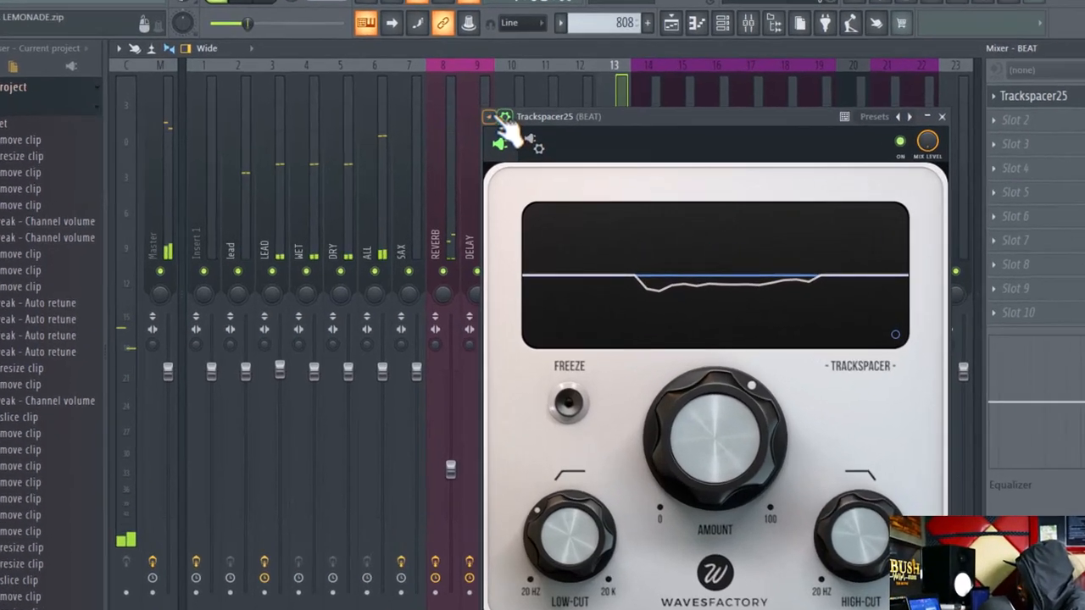
{"action": "left_click", "coordinate": [498, 127]}
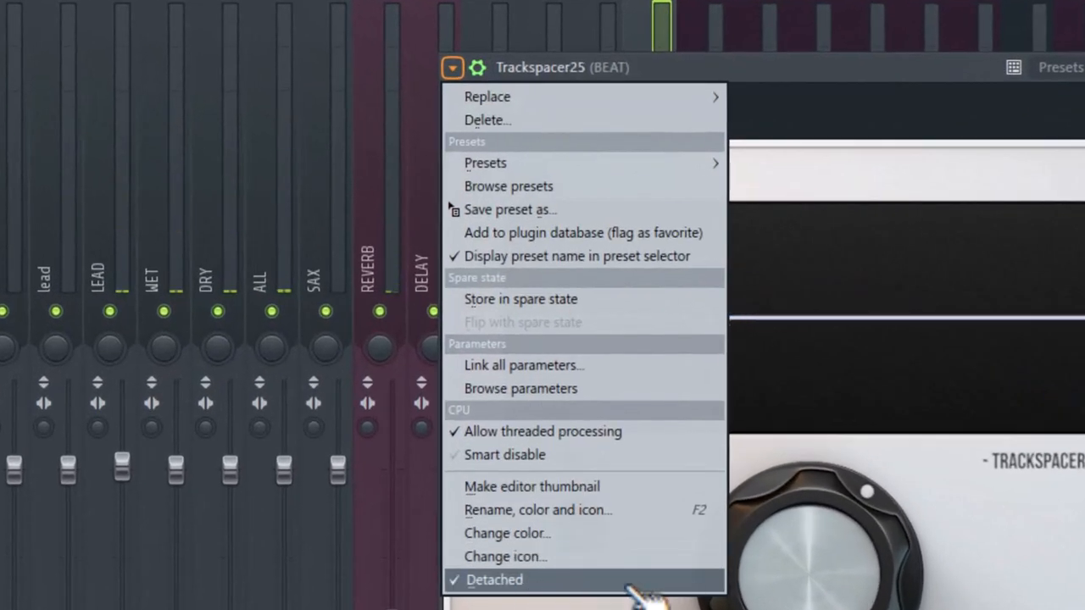
{"action": "left_click", "coordinate": [916, 93]}
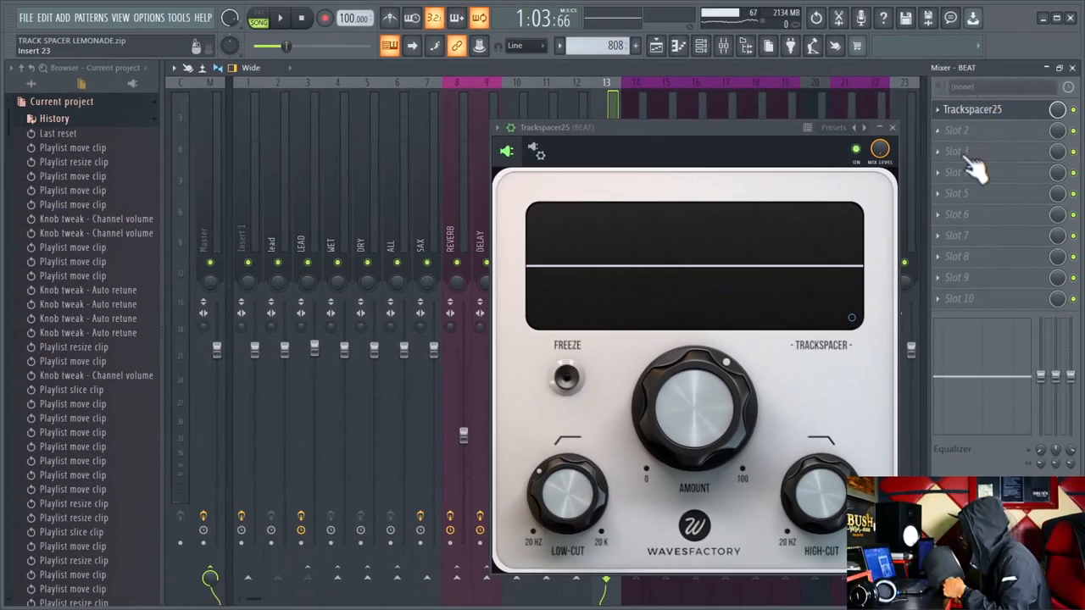
- Reopen Trackspacer25 on the BEAT track and compare the playing mix with the effect bypassed and enabled
{"action": "left_click", "coordinate": [981, 115]}
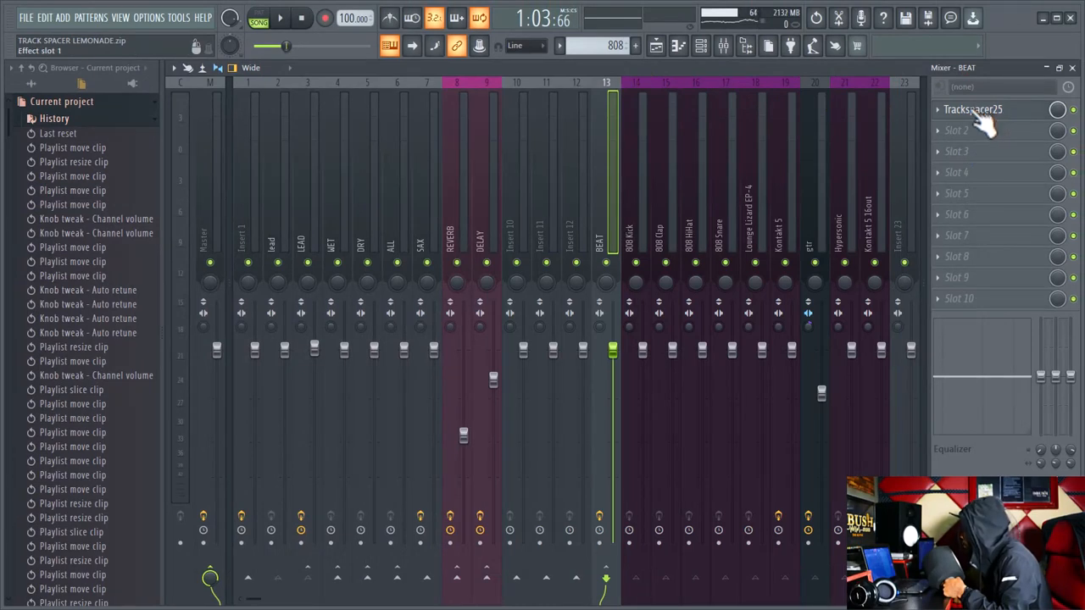
{"action": "left_click", "coordinate": [979, 115]}
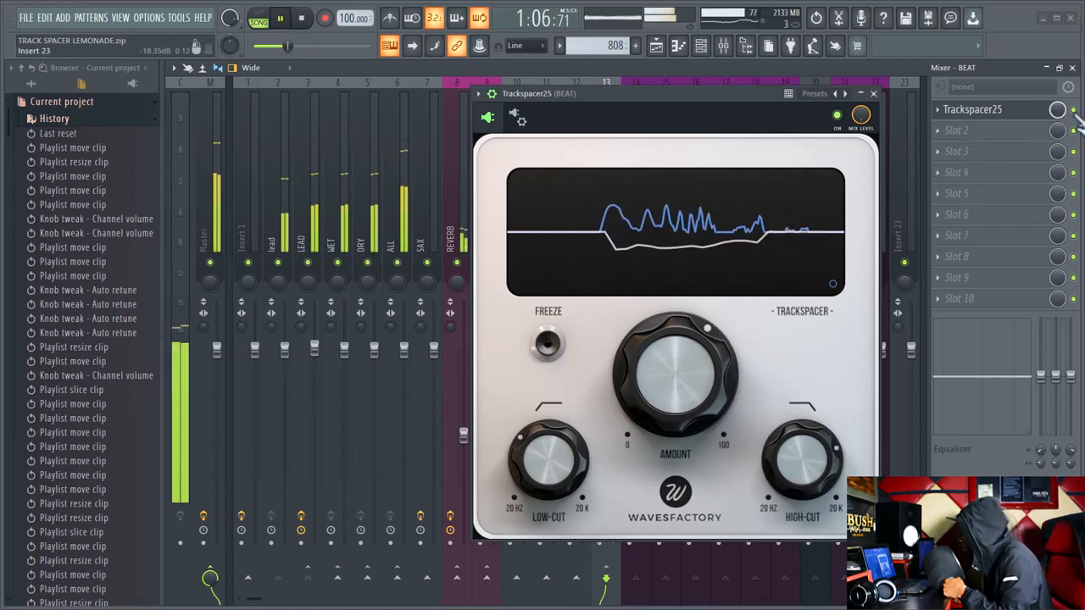
{"action": "left_click", "coordinate": [1074, 110]}
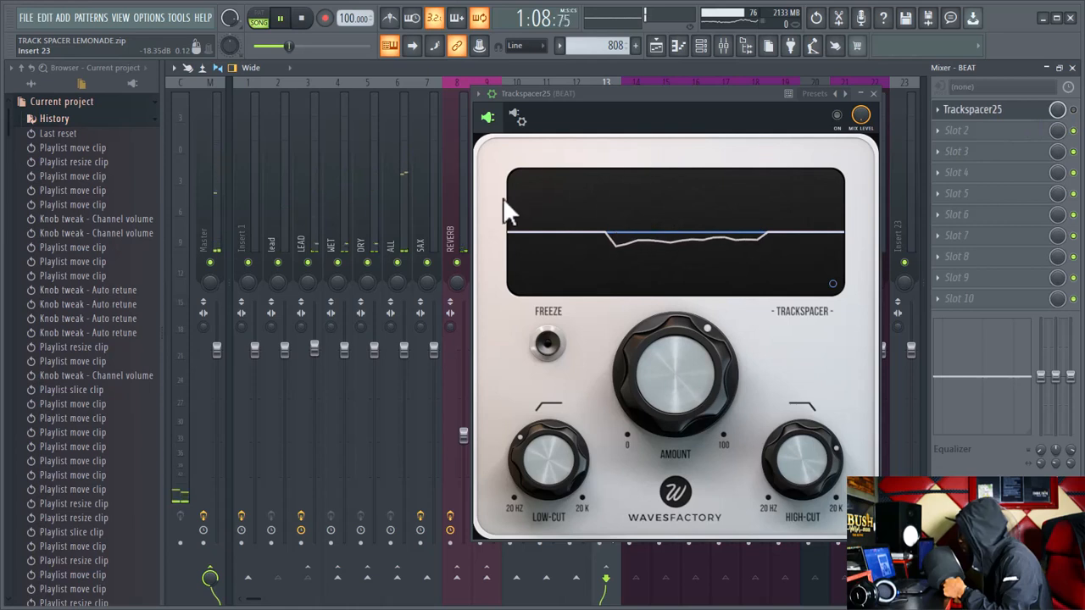
{"action": "left_click", "coordinate": [281, 18]}
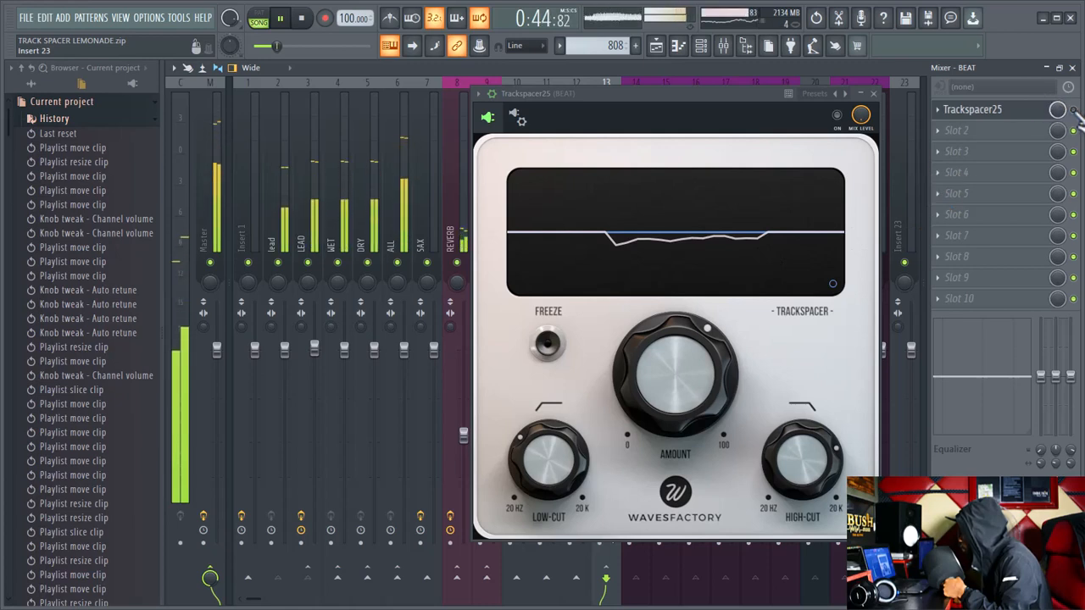
{"action": "left_click", "coordinate": [1074, 110]}
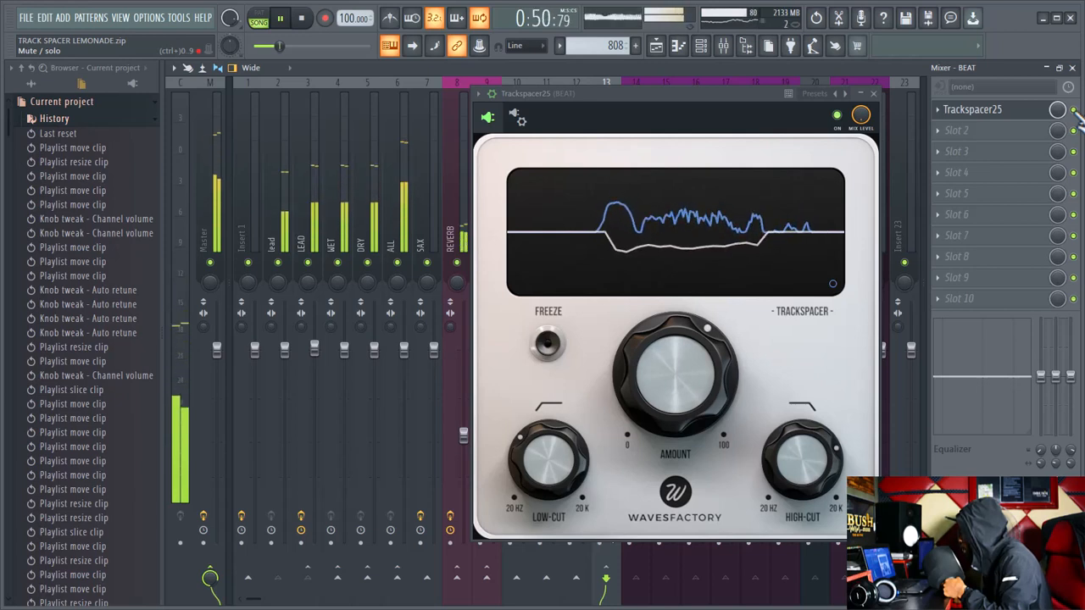
- Lower Trackspacer's Amount to roughly a fifth of its range and replay from bar 17 with the Playlist visible behind it
{"action": "mouse_move", "coordinate": [674, 374]}
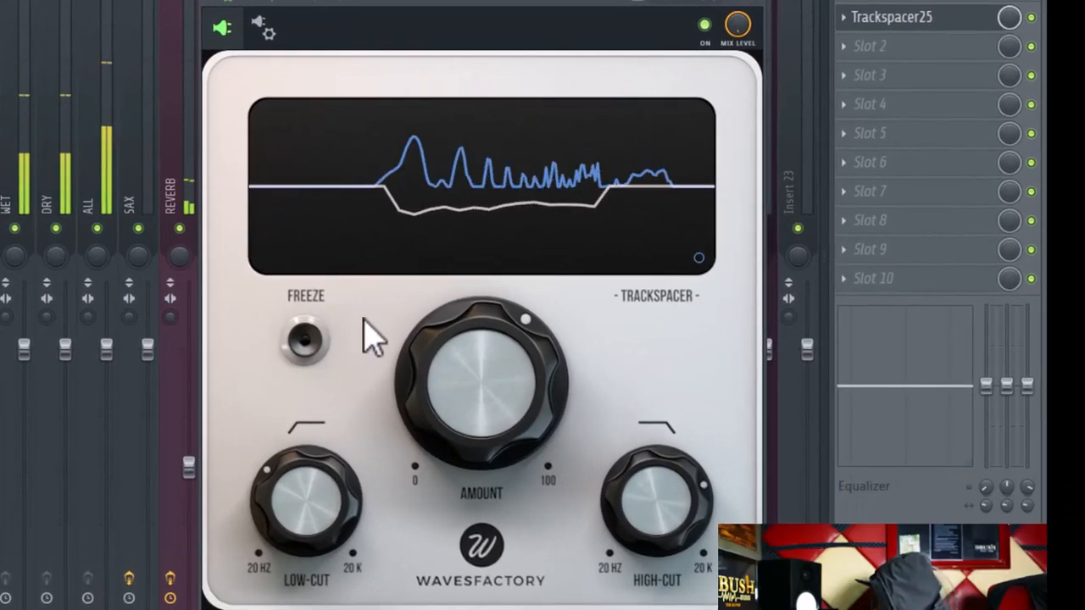
{"action": "left_click_drag", "start_coordinate": [484, 347], "coordinate": [456, 405]}
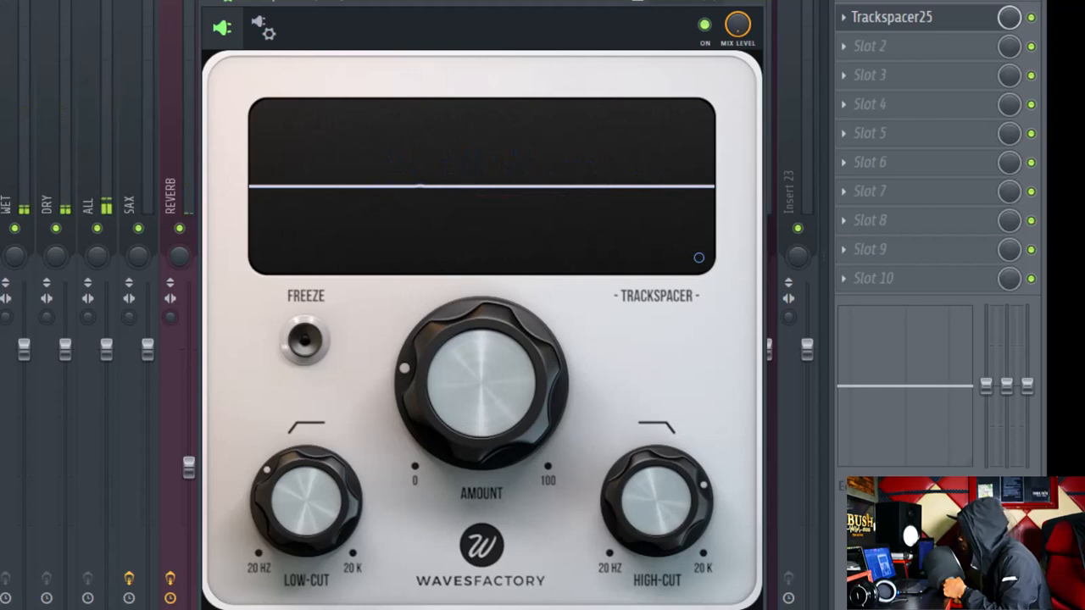
{"action": "key", "text": "F9"}
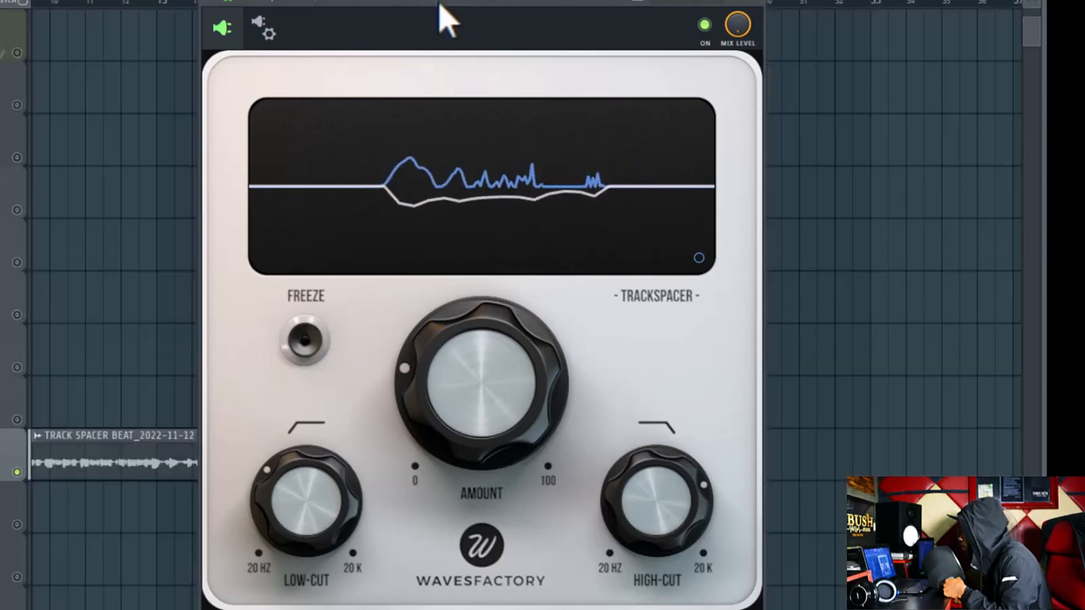
{"action": "left_click_drag", "start_coordinate": [440, 2], "coordinate": [478, 295]}
{"action": "left_click", "coordinate": [306, 5]}
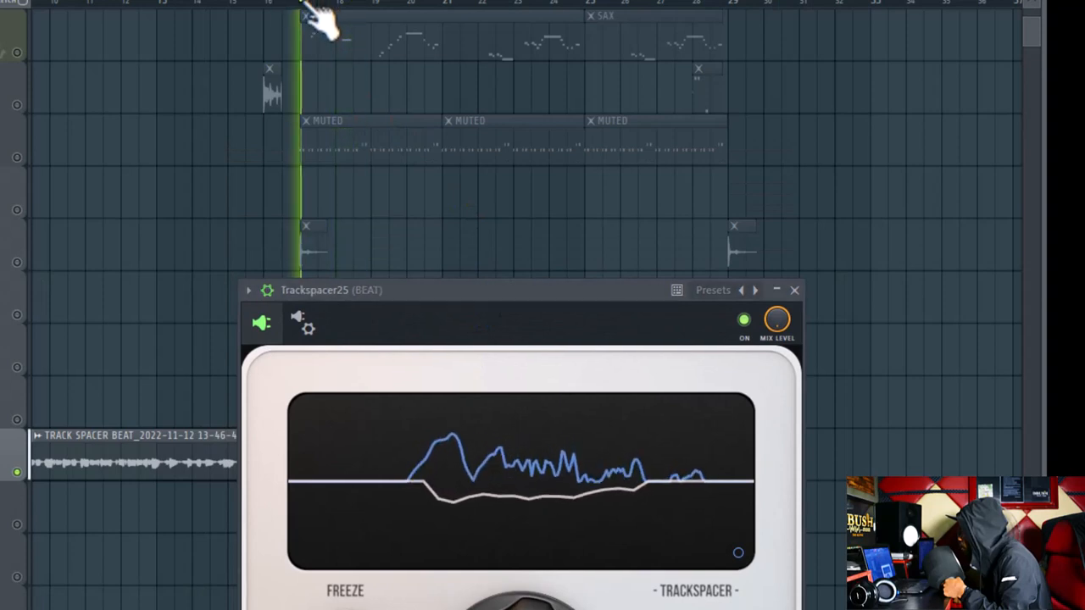
- Stop playback, select bars 17 to 25 of the Playlist as the loop range, and move the Trackspacer25 window clear of the tracks
{"action": "key", "text": "space"}
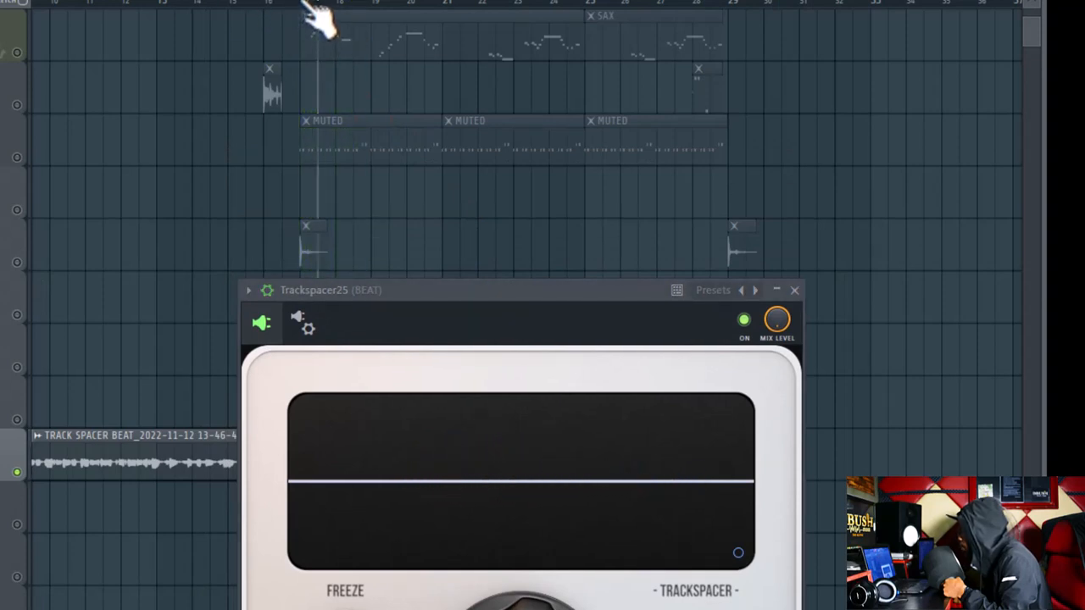
{"action": "left_click_drag", "start_coordinate": [304, 2], "coordinate": [587, 27]}
{"action": "left_click_drag", "start_coordinate": [573, 292], "coordinate": [759, 356]}
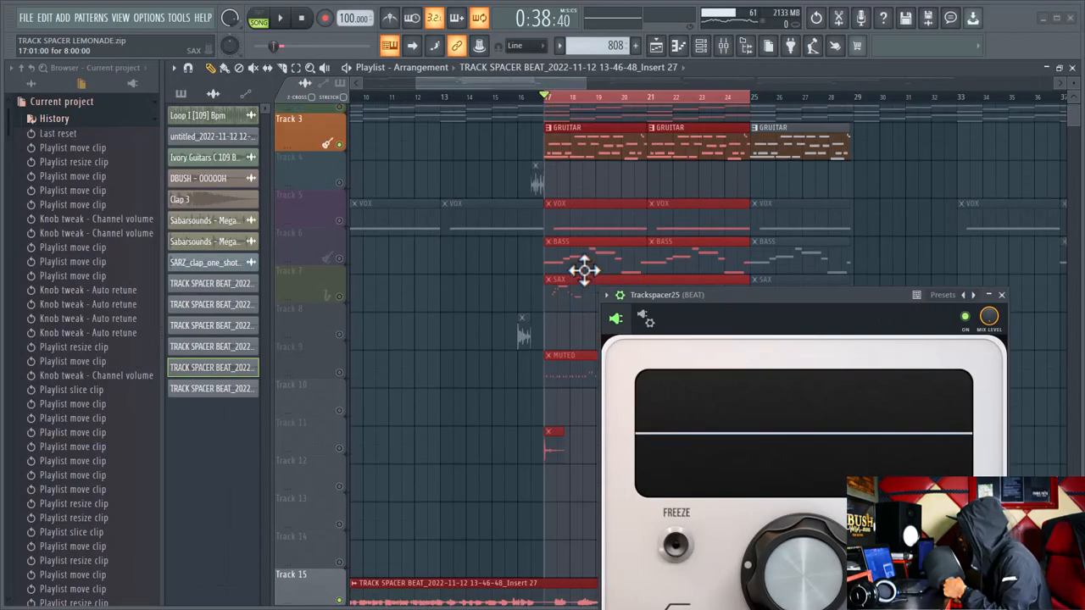
- Enable Track 2, which holds the EP clips, and audition the bar 17 loop with the whole Trackspacer25 window in view
{"action": "scroll", "coordinate": [585, 271], "scroll_direction": "up", "scroll_amount": 2}
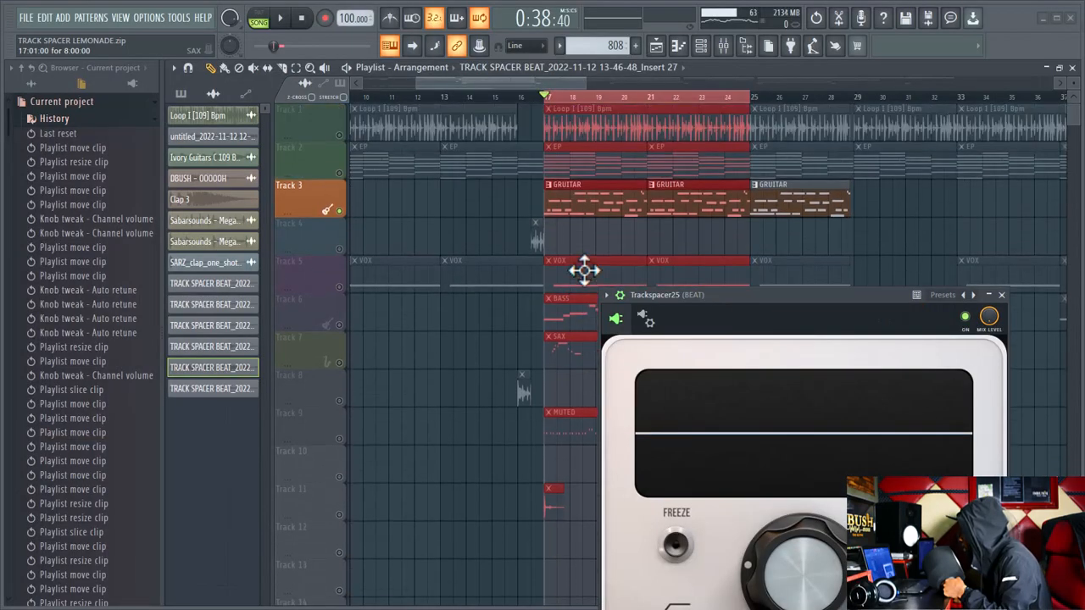
{"action": "left_click", "coordinate": [340, 174]}
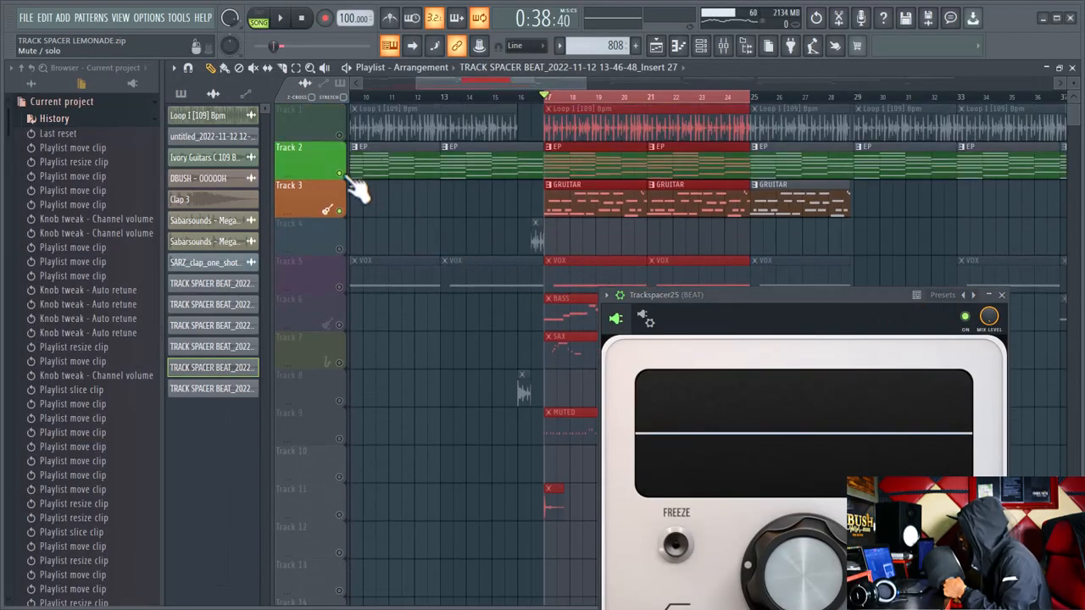
{"action": "left_click", "coordinate": [280, 17]}
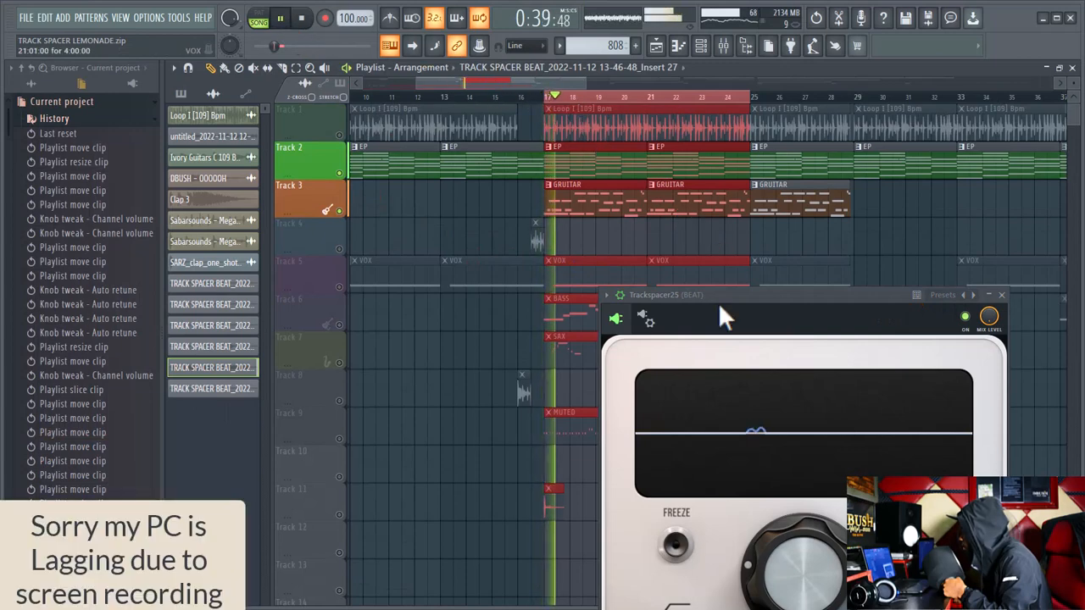
{"action": "left_click_drag", "start_coordinate": [727, 296], "coordinate": [590, 124]}
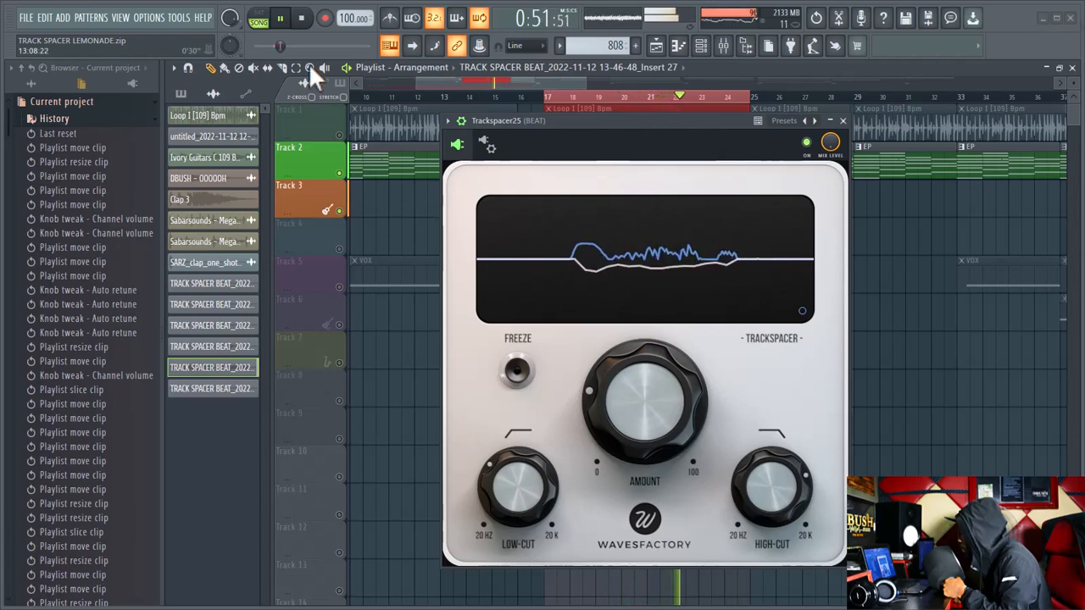
{"action": "left_click", "coordinate": [281, 18]}
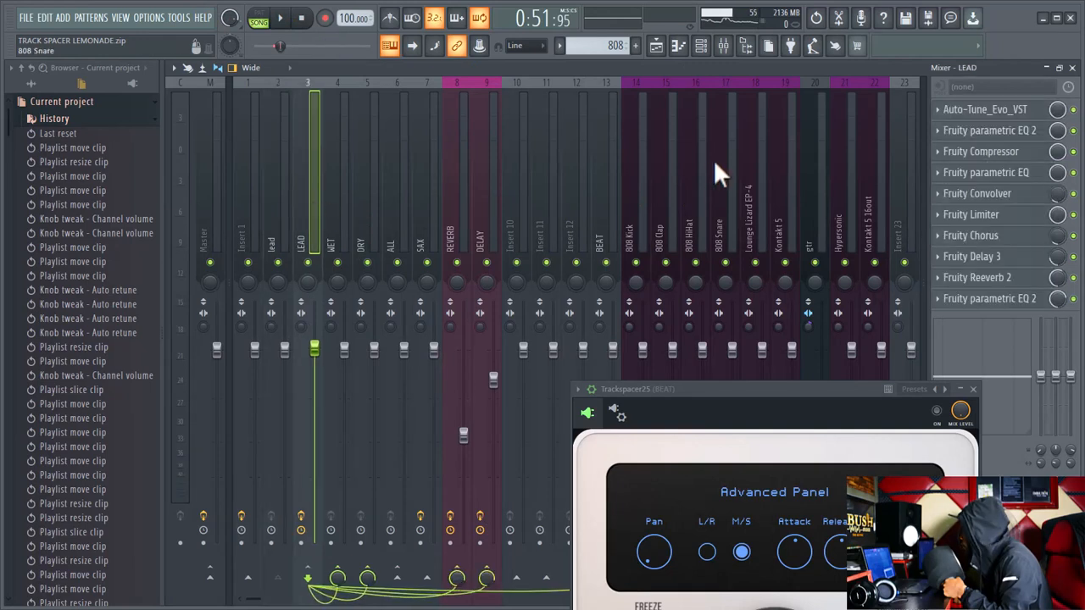
- Open the first Fruity parametric EQ 2 on the LEAD track and play the song briefly to examine the vocal's low-frequency spectrum
{"action": "left_click", "coordinate": [999, 130]}
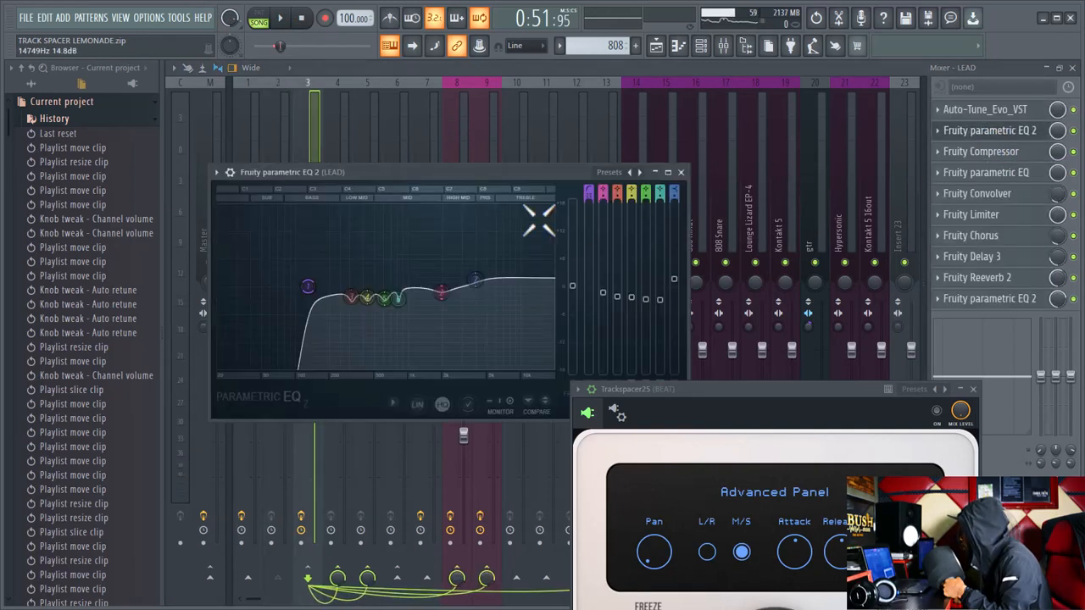
{"action": "left_click", "coordinate": [280, 18]}
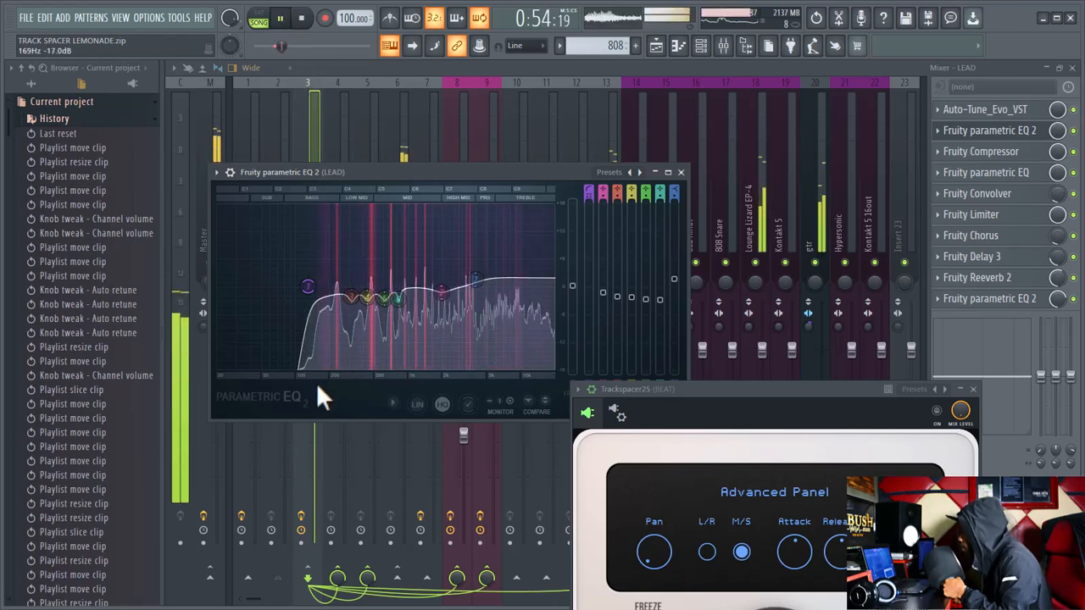
{"action": "key", "text": "space"}
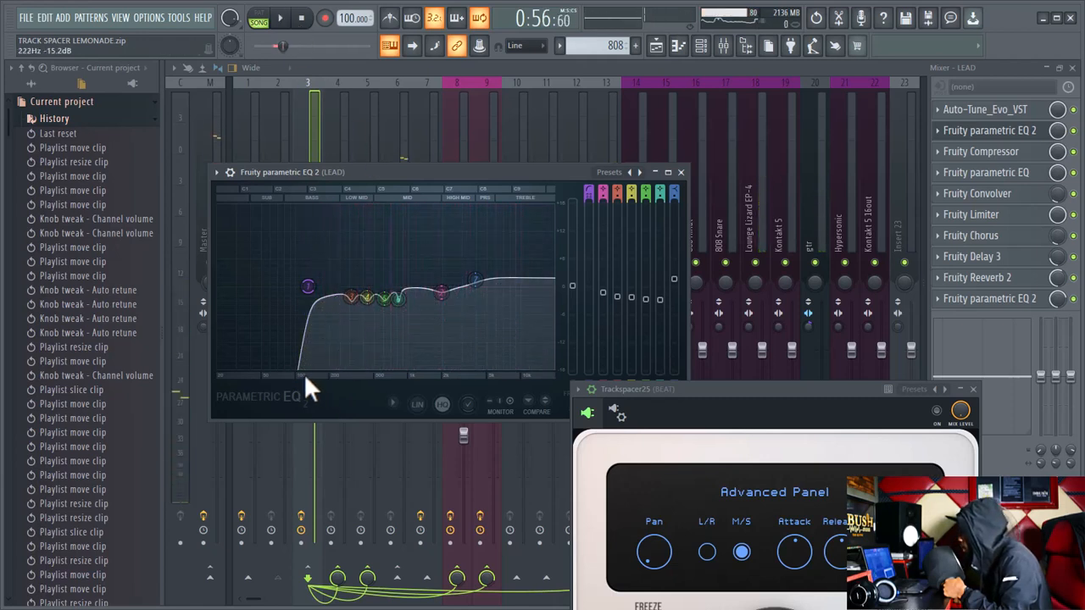
- Set Trackspacer's Low-cut to about 103 Hz and place its window beside the LEAD equalizer
{"action": "left_click_drag", "start_coordinate": [685, 383], "coordinate": [670, 154]}
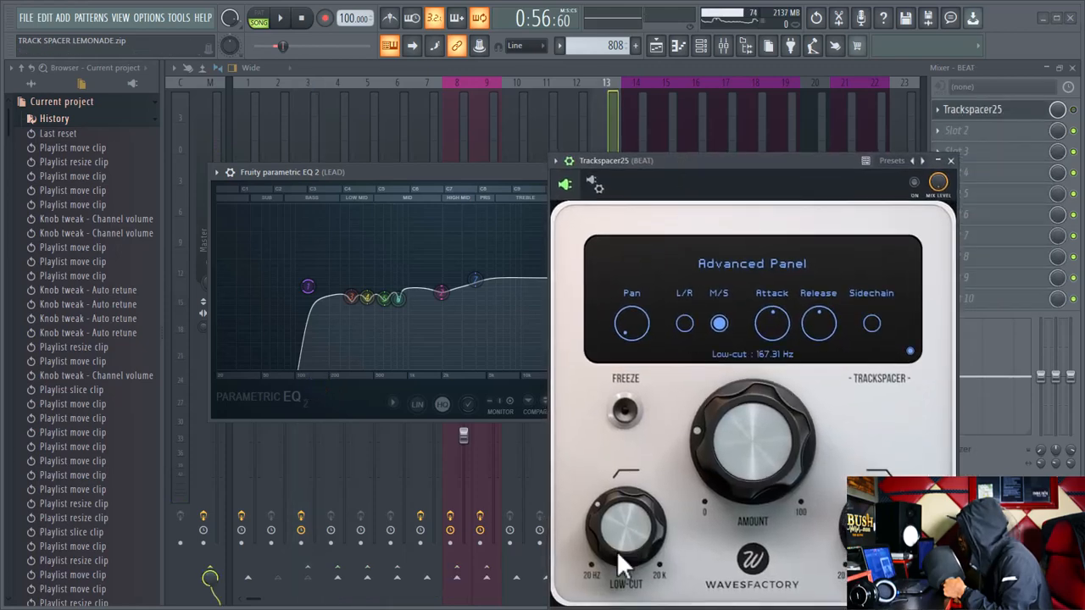
{"action": "left_click_drag", "start_coordinate": [619, 462], "coordinate": [619, 483]}
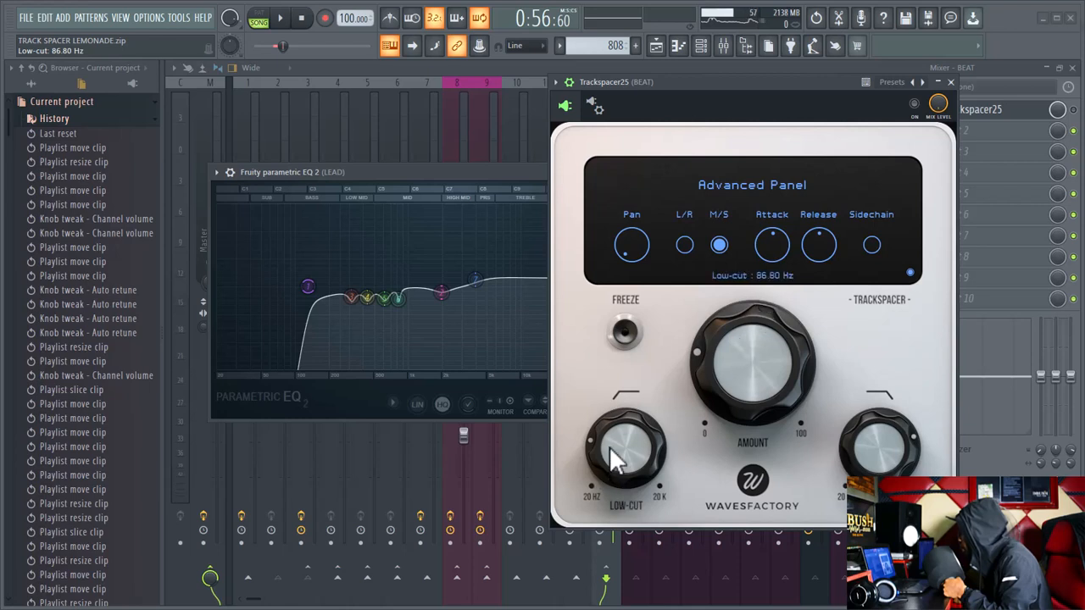
{"action": "mouse_move", "coordinate": [610, 435]}
{"action": "left_mouse_down"}
{"action": "mouse_move", "coordinate": [610, 450]}
{"action": "mouse_move", "coordinate": [607, 439]}
{"action": "left_mouse_up"}
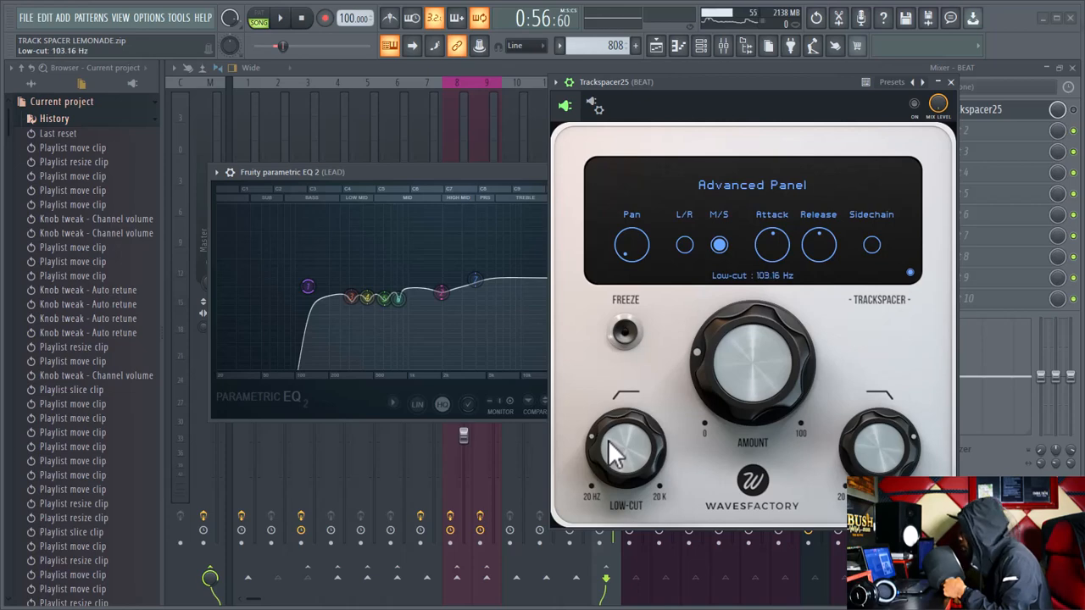
{"action": "left_click_drag", "start_coordinate": [693, 100], "coordinate": [785, 165]}
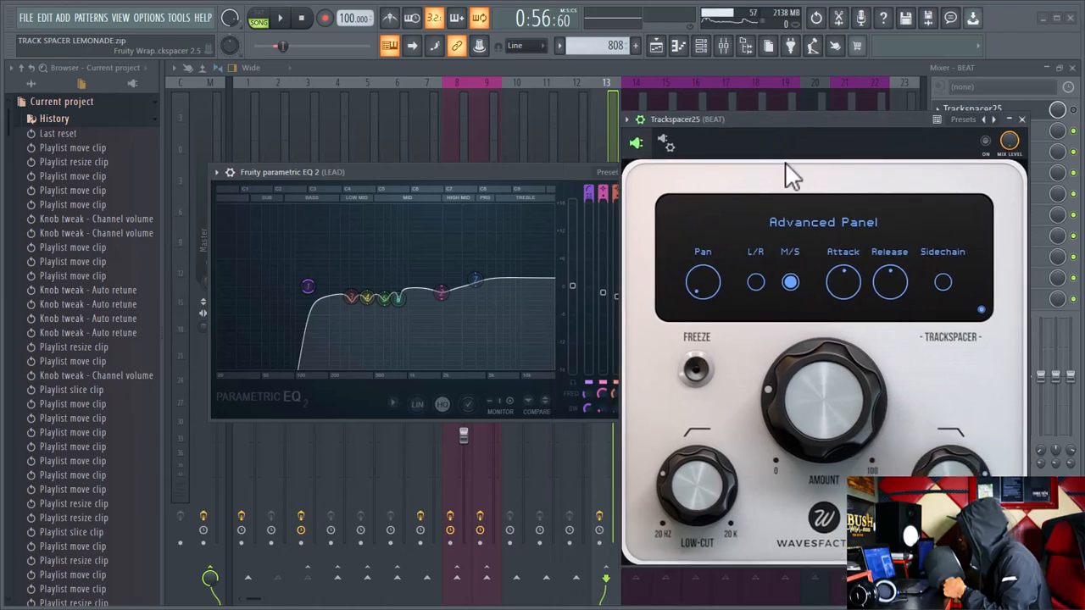
- Play a moment of the vocal to check its high end, then try a higher High-cut in Trackspacer
{"action": "left_click", "coordinate": [287, 18]}
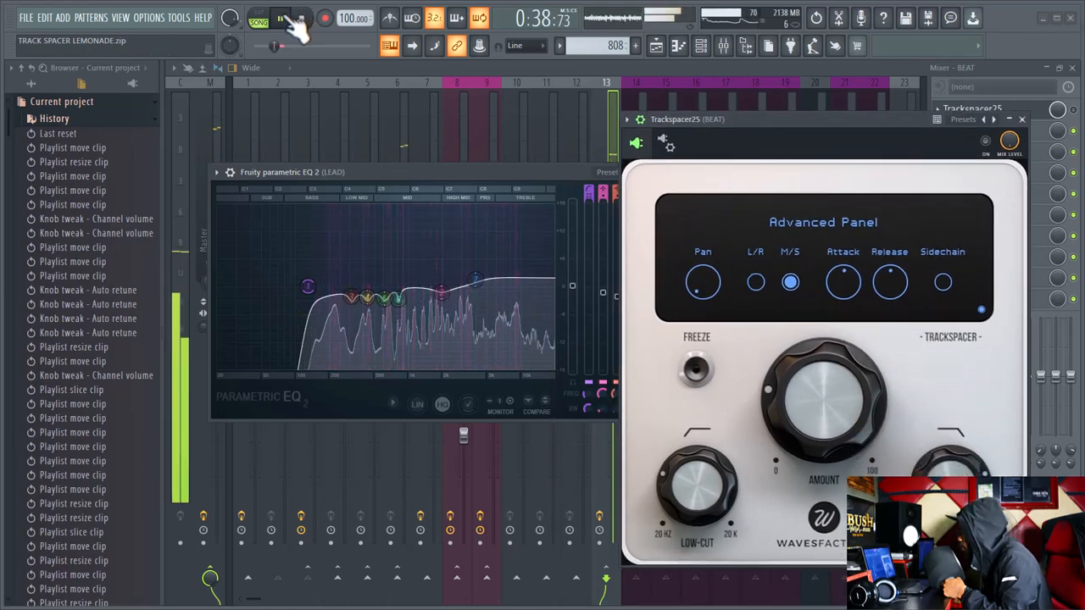
{"action": "left_click", "coordinate": [287, 18]}
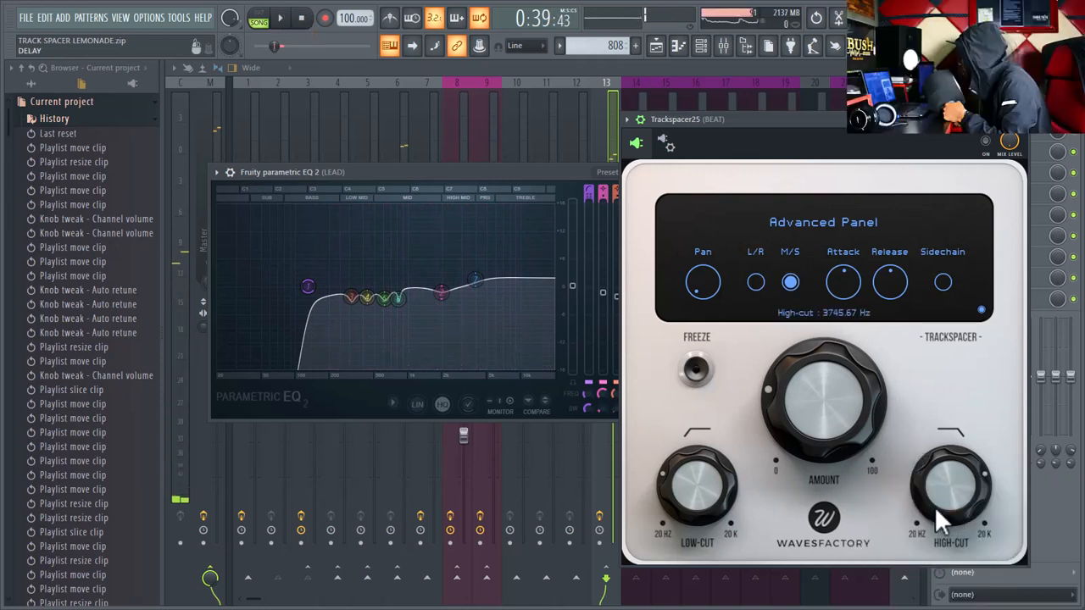
{"action": "mouse_move", "coordinate": [950, 504]}
{"action": "left_mouse_down"}
{"action": "mouse_move", "coordinate": [944, 463]}
{"action": "mouse_move", "coordinate": [949, 488]}
{"action": "left_mouse_up"}
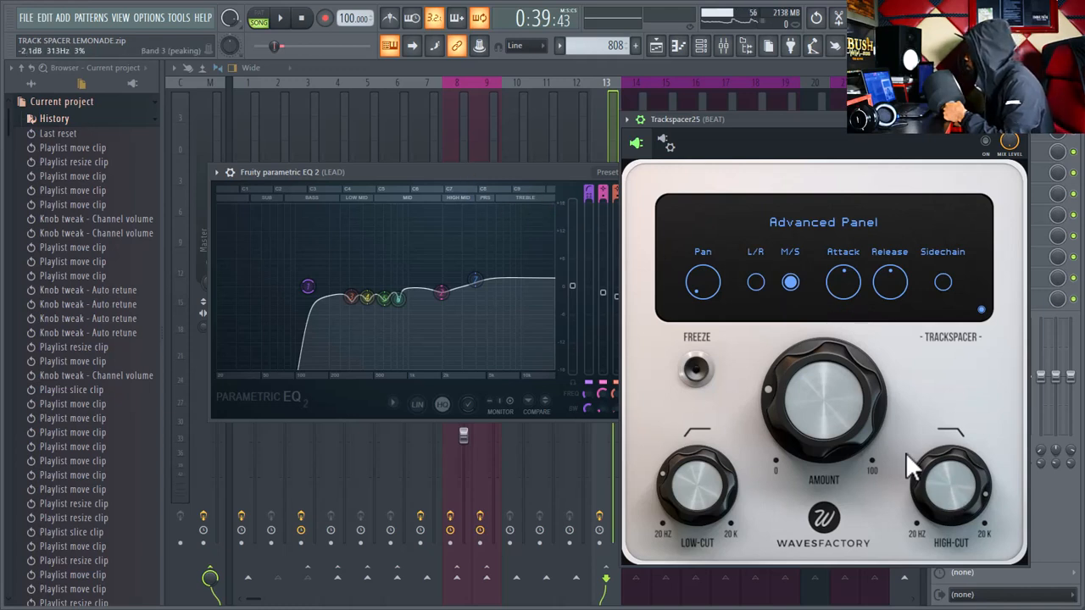
- Resume playback, close Trackspacer's Advanced Panel to show the spectrum display, and enable the effect
{"action": "left_click", "coordinate": [281, 19]}
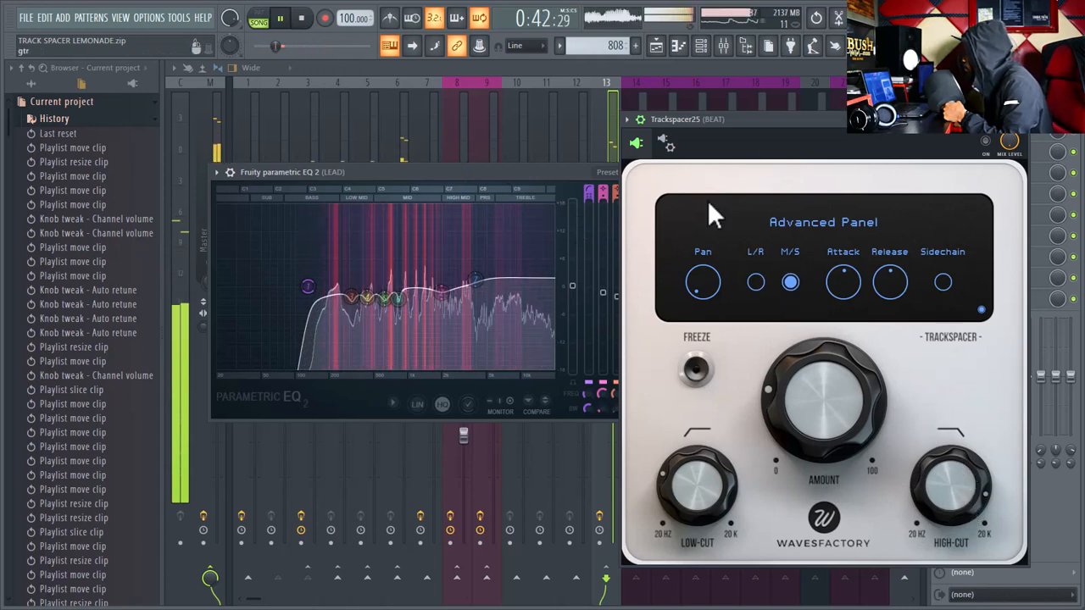
{"action": "left_click", "coordinate": [981, 310]}
{"action": "left_click", "coordinate": [986, 141]}
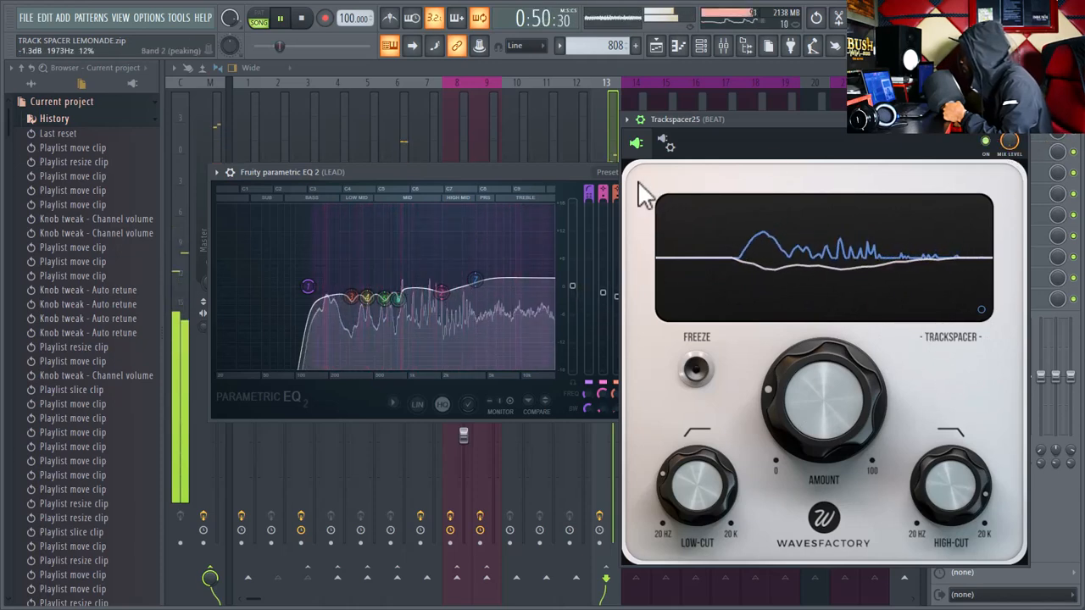
- Lower Trackspacer's High-cut to about 2841 Hz while the loop plays, then pause the song
{"action": "mouse_move", "coordinate": [953, 478]}
{"action": "left_click_drag", "start_coordinate": [953, 478], "coordinate": [951, 484]}
{"action": "left_click_drag", "start_coordinate": [948, 491], "coordinate": [934, 513]}
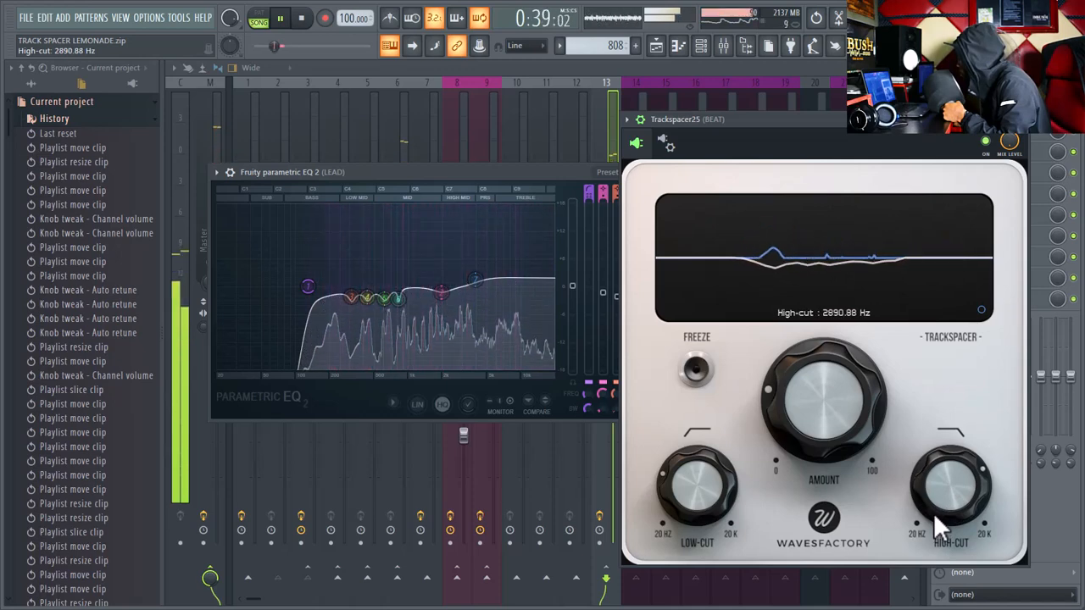
{"action": "left_click_drag", "start_coordinate": [952, 487], "coordinate": [952, 488]}
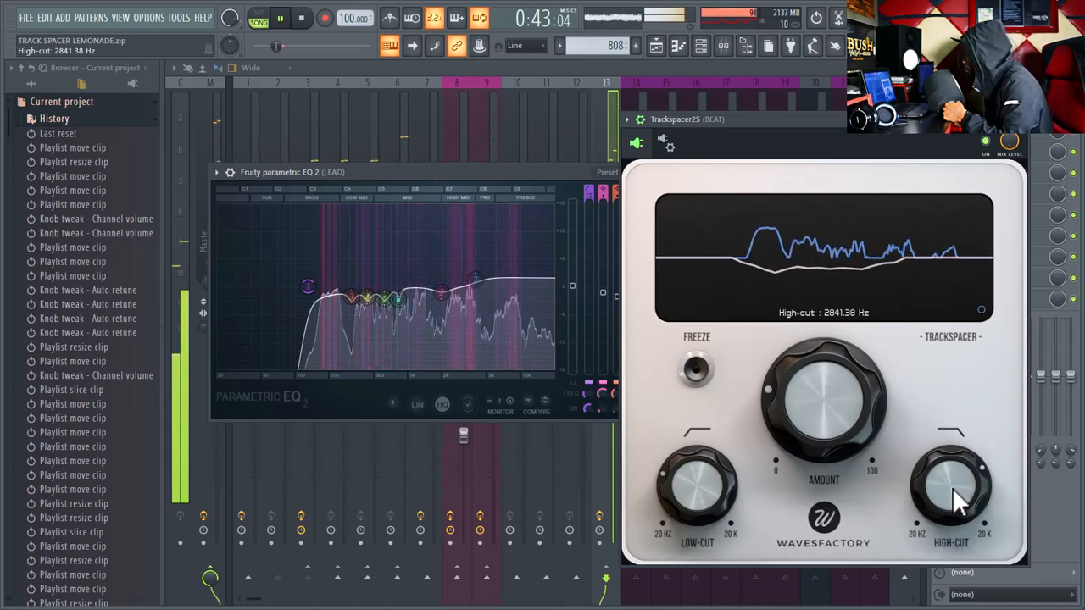
{"action": "left_click", "coordinate": [282, 18]}
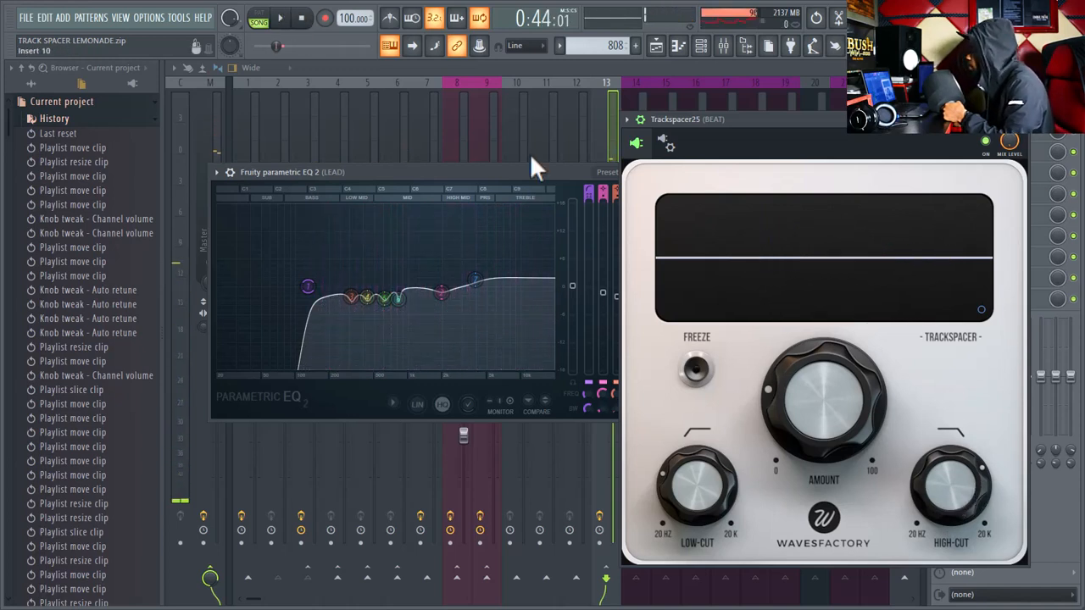
- Play two short passages to compare the LEAD equalizer's spectrum with Trackspacer's reduction curve
{"action": "left_click", "coordinate": [281, 18]}
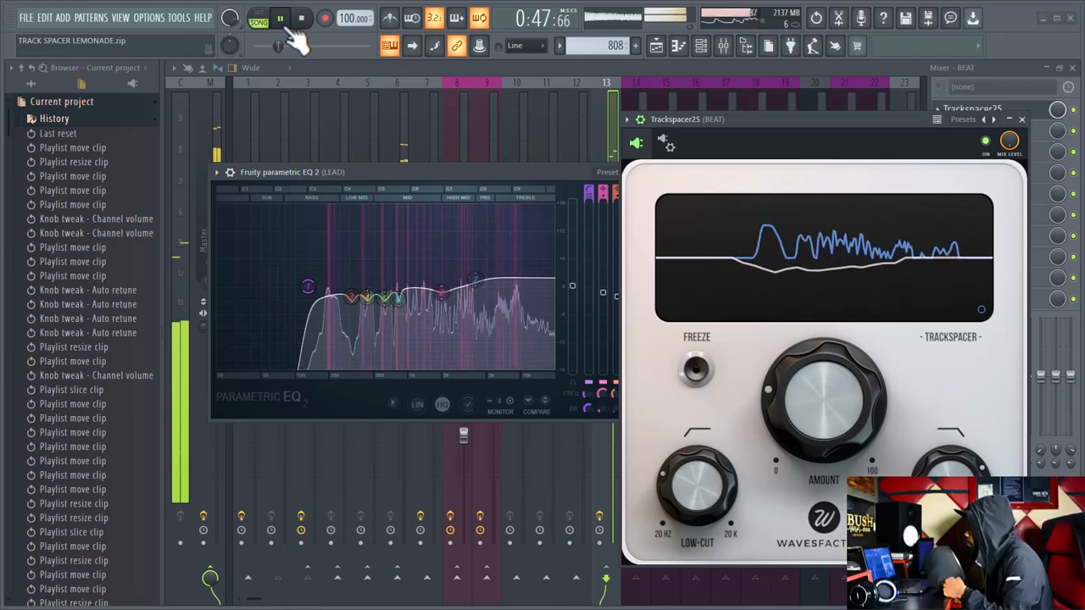
{"action": "left_click", "coordinate": [285, 22]}
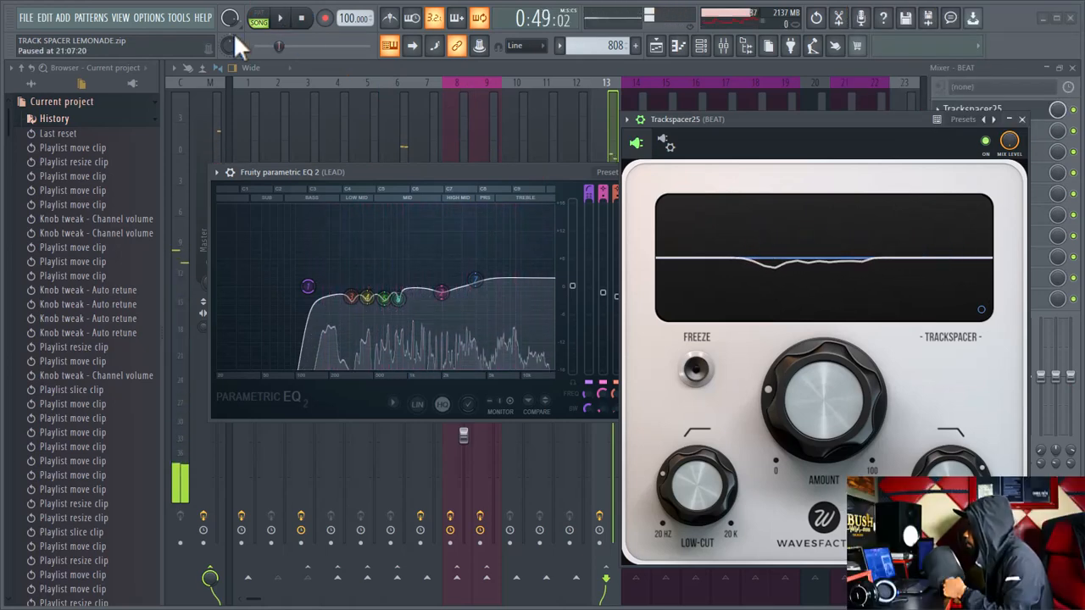
{"action": "left_click", "coordinate": [283, 20]}
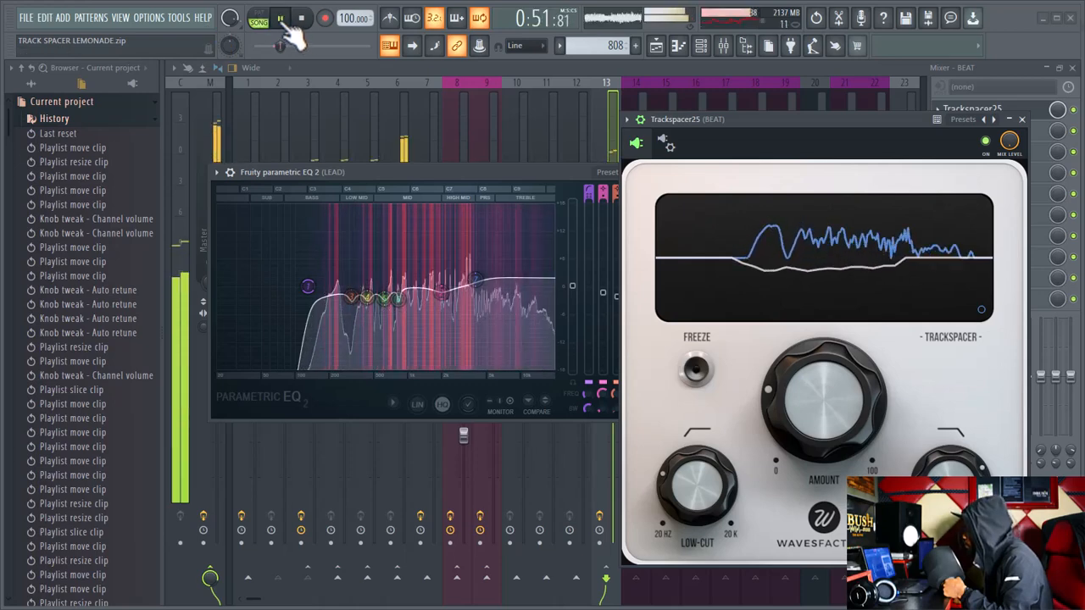
{"action": "left_click", "coordinate": [283, 22]}
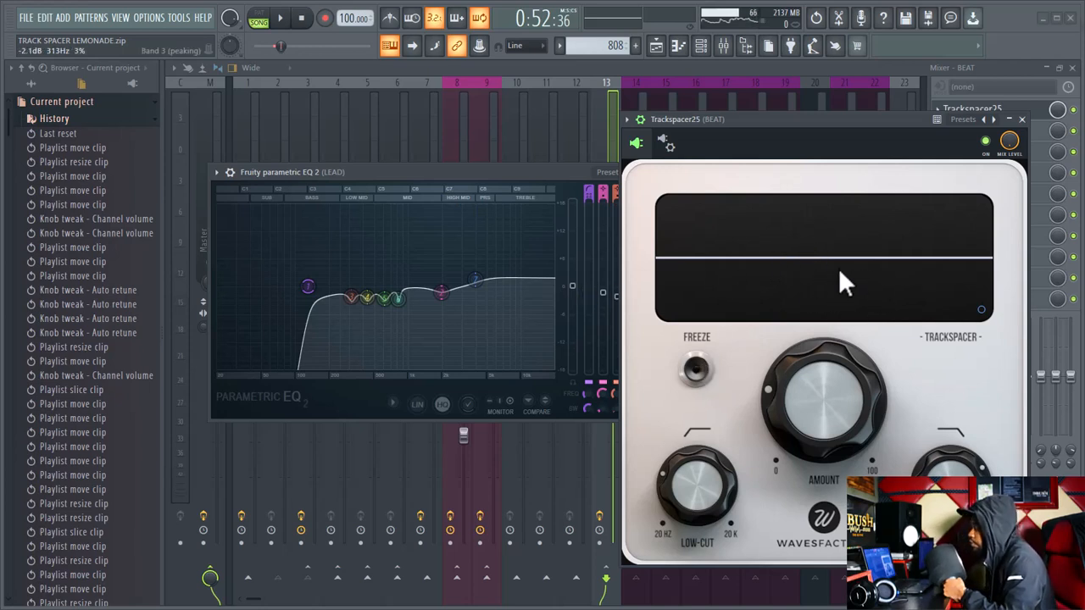
- Turn on Trackspacer's Freeze during playback to hold its reduction curve, then toggle Freeze again once the song is paused
{"action": "left_click", "coordinate": [696, 370]}
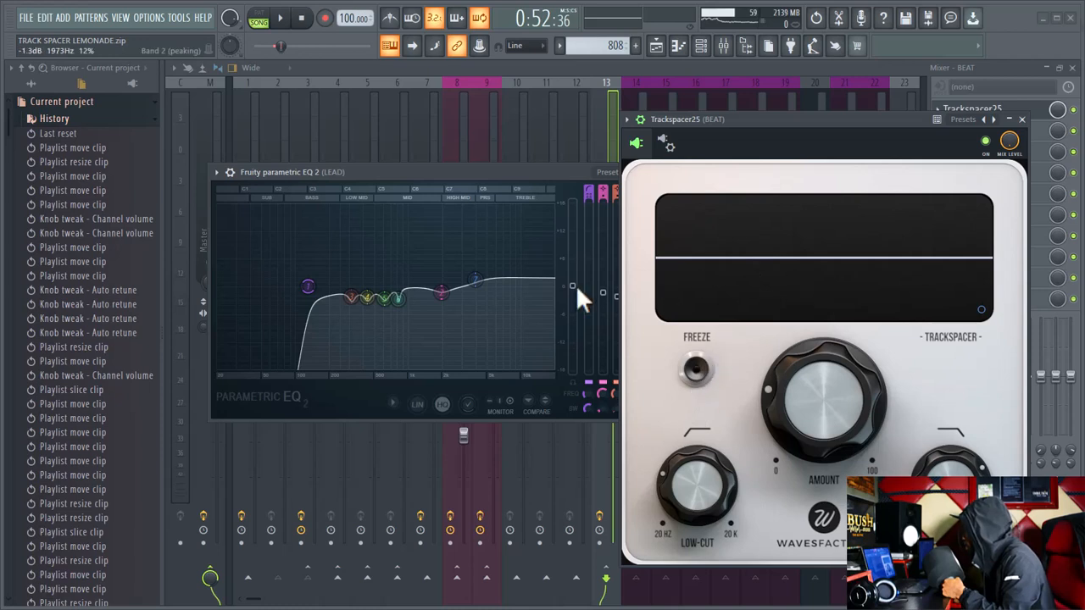
{"action": "left_click", "coordinate": [291, 25]}
{"action": "left_click", "coordinate": [290, 25]}
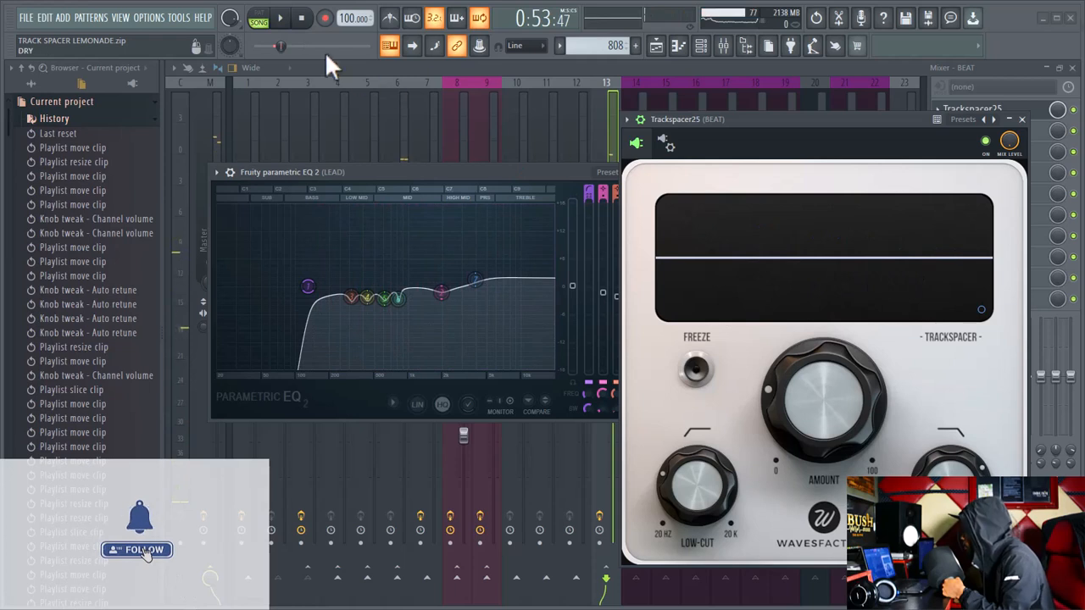
{"action": "left_click", "coordinate": [280, 18]}
{"action": "left_click", "coordinate": [695, 370]}
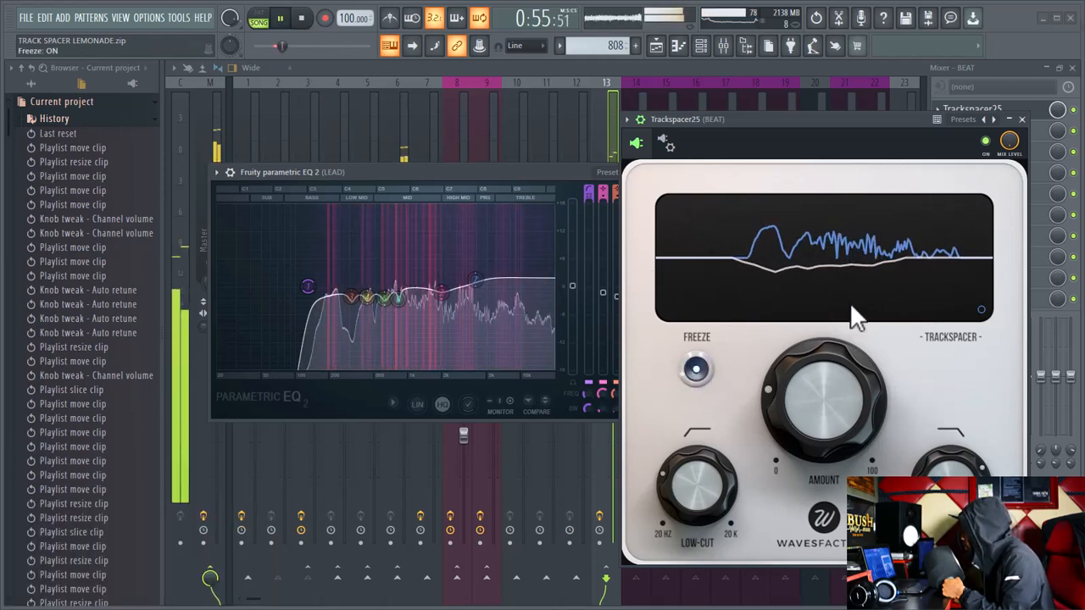
{"action": "left_click", "coordinate": [281, 18]}
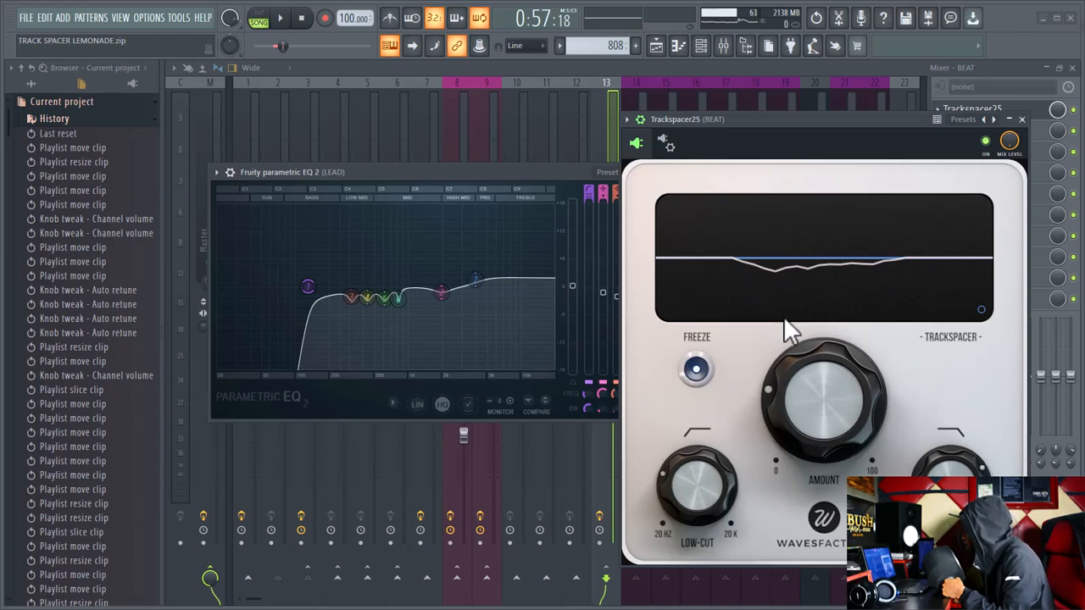
{"action": "left_click", "coordinate": [706, 368]}
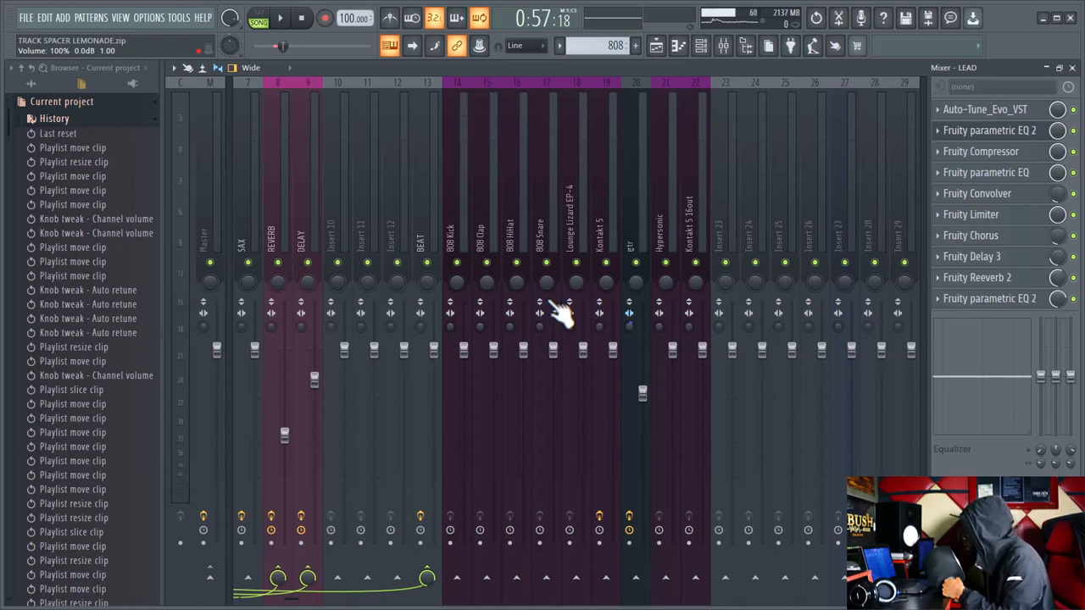
- Select the BEAT and Lounge Lizard EP-4 mixer tracks in turn to examine their effect slots and routing
{"action": "scroll", "coordinate": [523, 191], "scroll_direction": "up", "scroll_amount": 3}
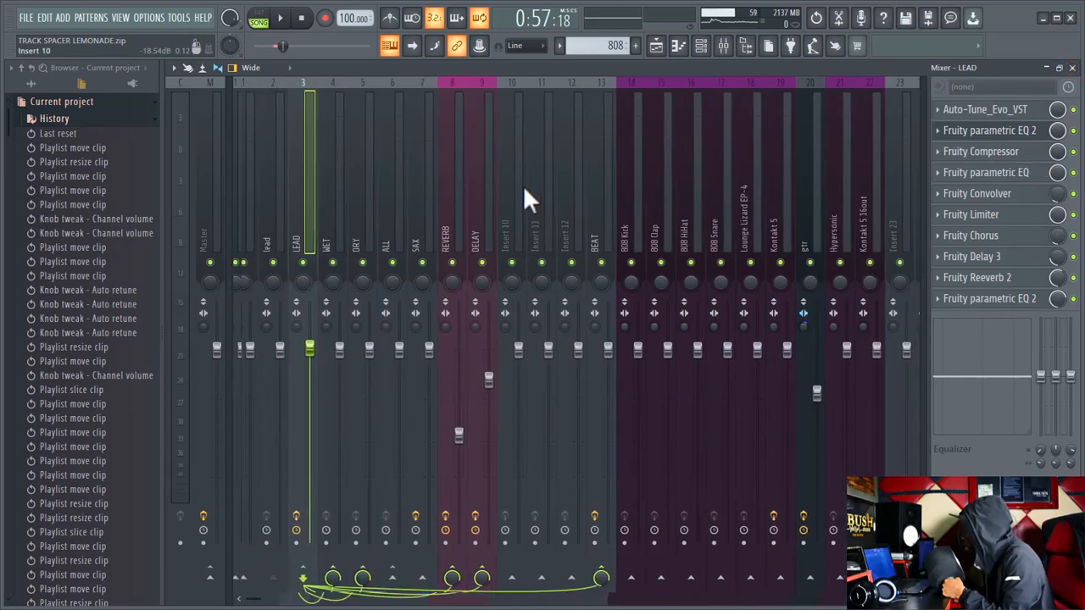
{"action": "scroll", "coordinate": [536, 216], "scroll_direction": "down", "scroll_amount": 2}
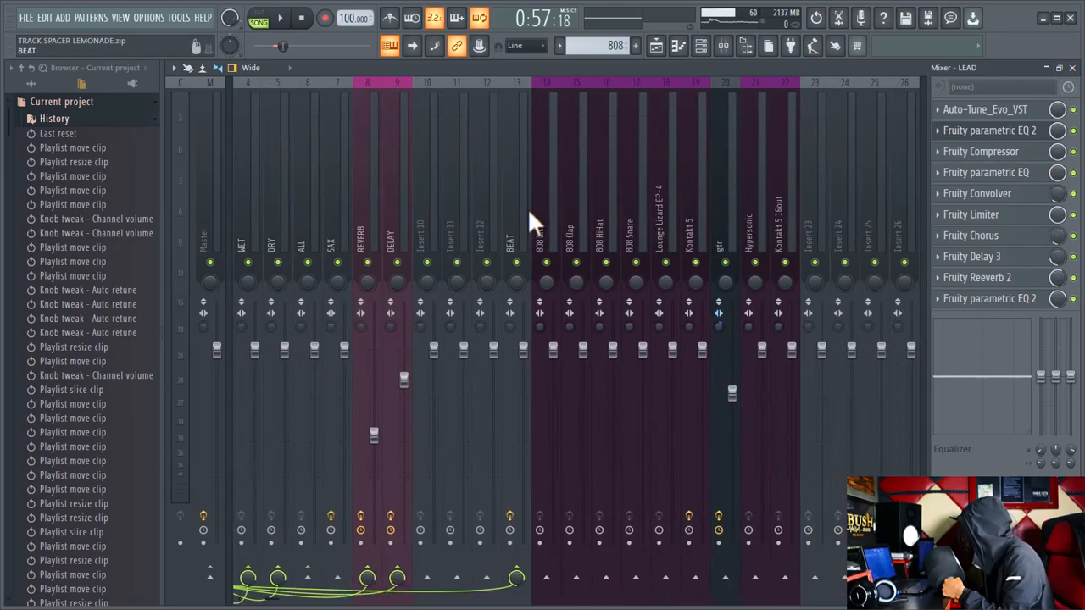
{"action": "left_click", "coordinate": [517, 170]}
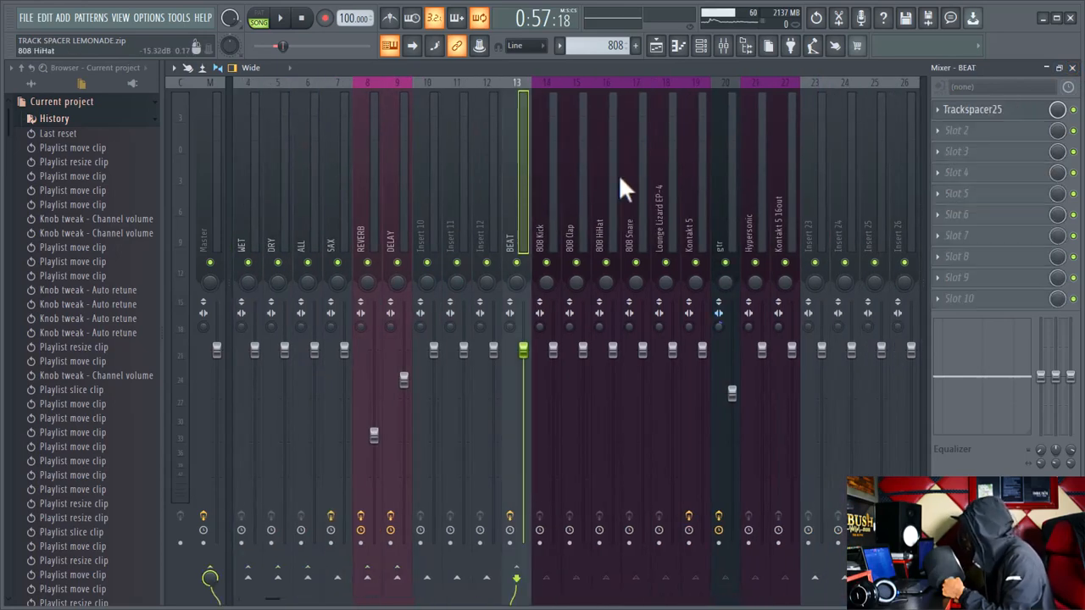
{"action": "left_click", "coordinate": [675, 196]}
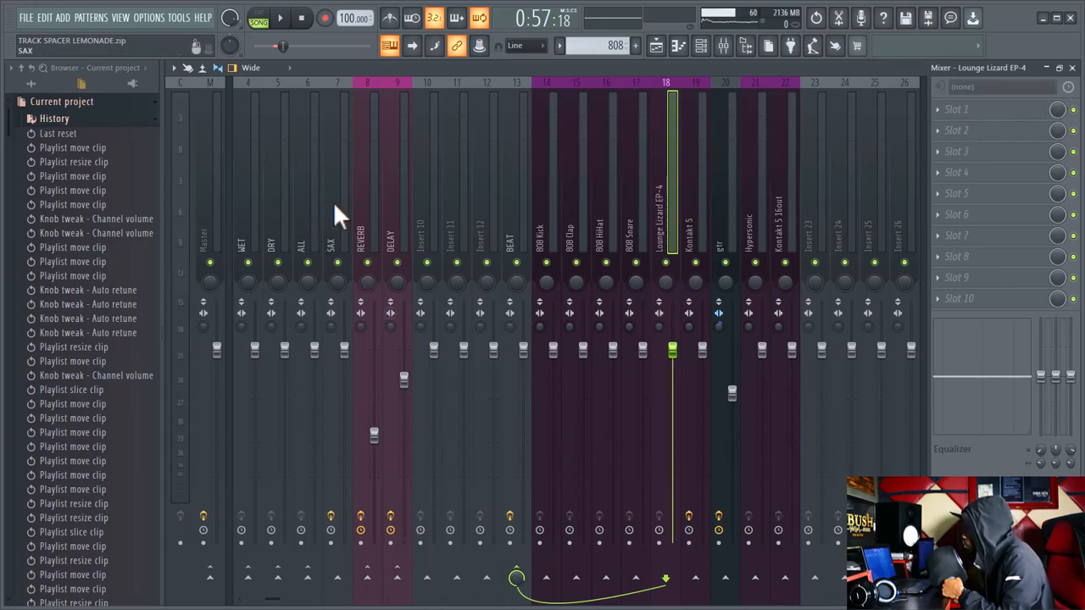
{"action": "scroll", "coordinate": [284, 216], "scroll_direction": "up", "scroll_amount": 3}
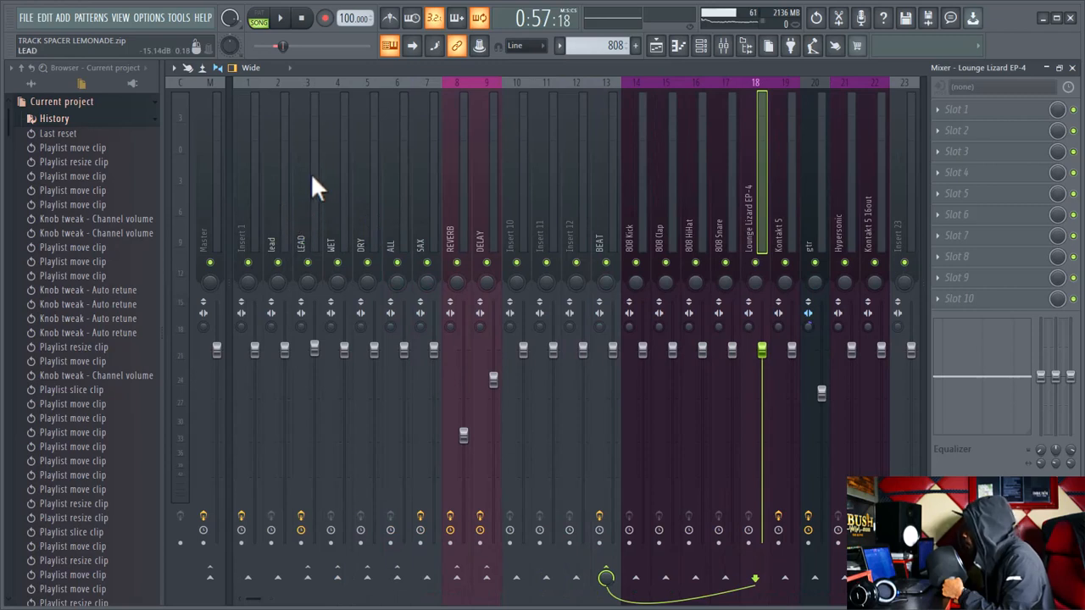